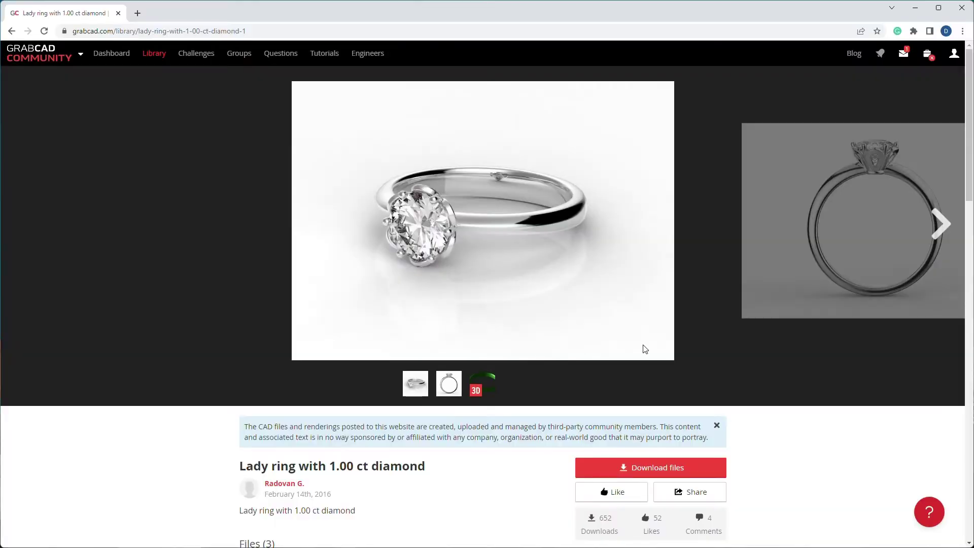
- View the front render of the Lady ring with 1.00 ct diamond, then scroll to its Files section
{"action": "left_click", "coordinate": [941, 224]}
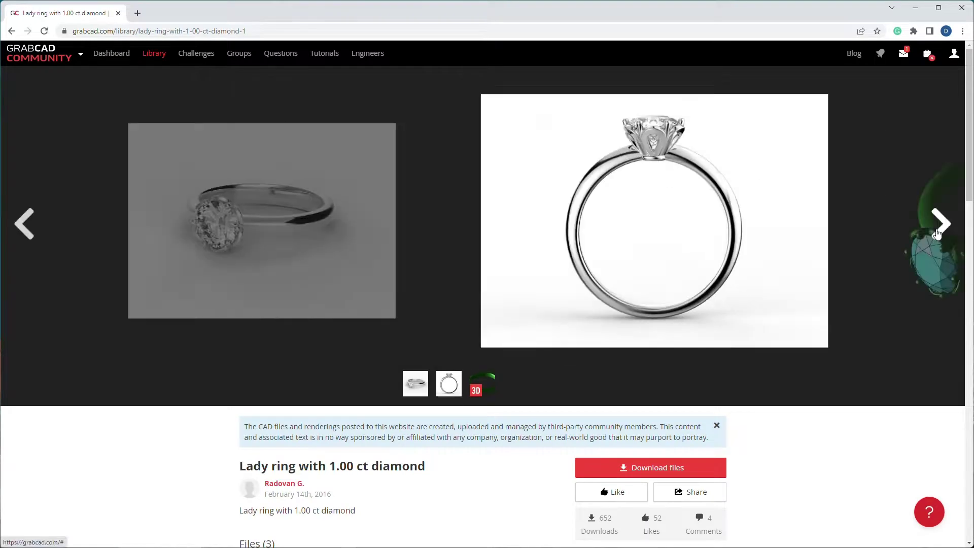
{"action": "scroll", "coordinate": [646, 289], "scroll_direction": "down", "scroll_amount": 6}
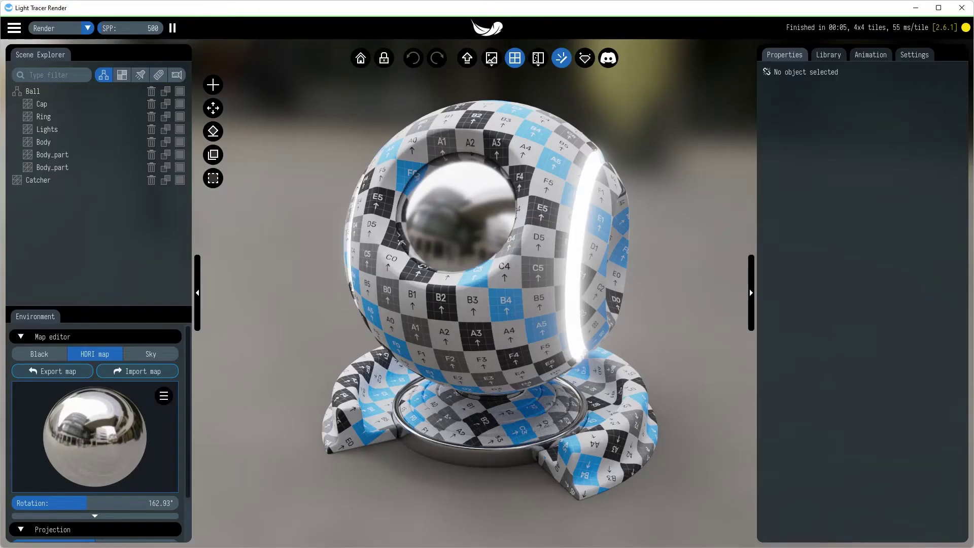
- Import the downloaded 613-01R ring model, replacing the sample ball scene
{"action": "left_click_drag", "start_coordinate": [971, 152], "coordinate": [787, 148]}
{"action": "left_click_drag", "start_coordinate": [610, 196], "coordinate": [610, 196]}
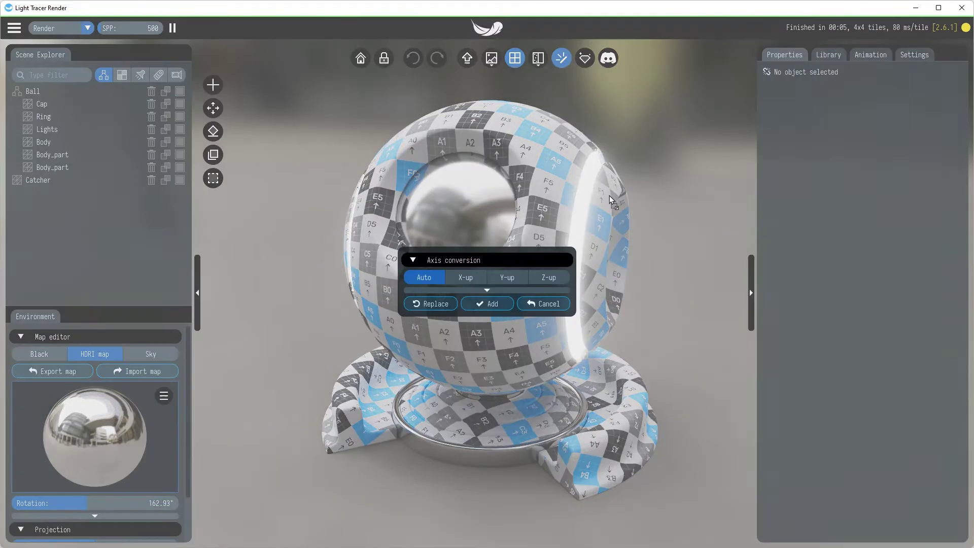
{"action": "left_click", "coordinate": [440, 303]}
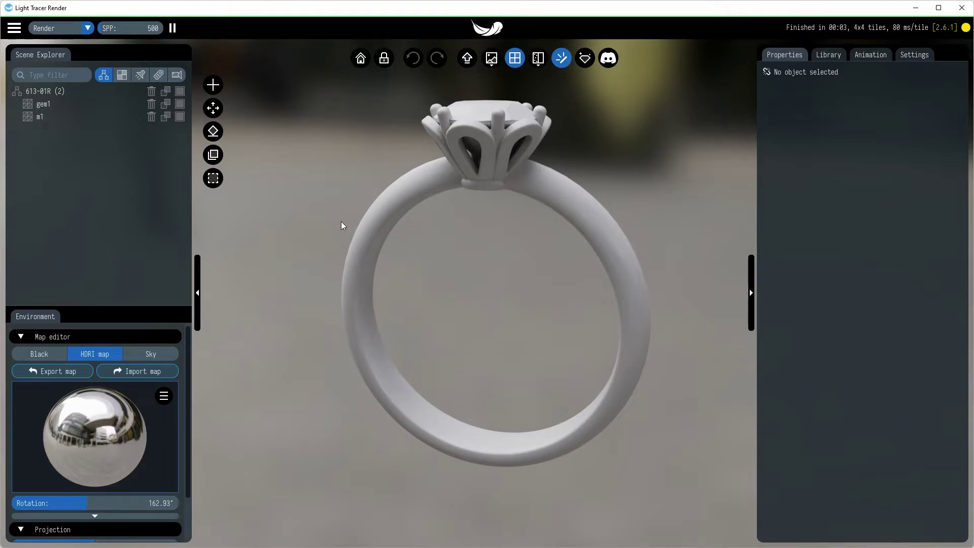
- Add a square floor from Model stands under the ring and select Scene floor to check its material
{"action": "left_click", "coordinate": [217, 89]}
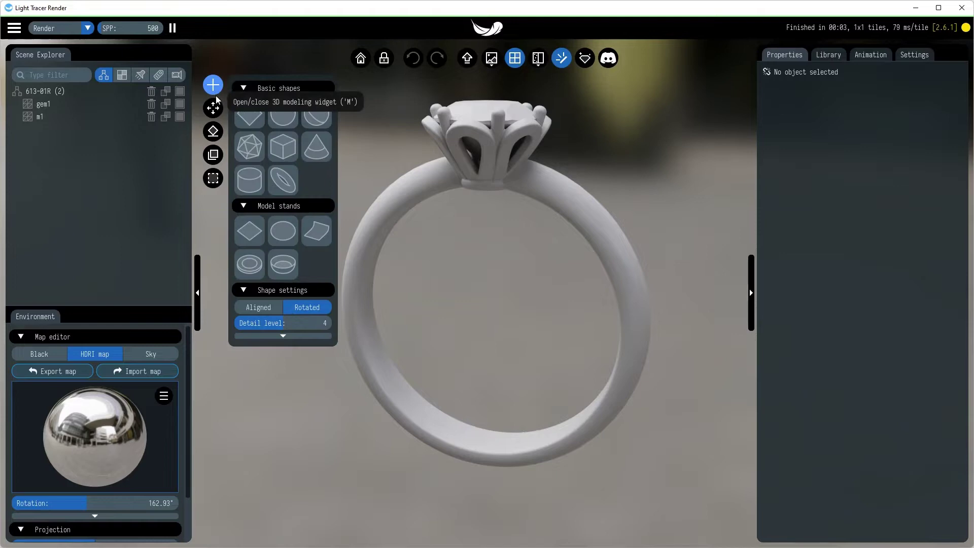
{"action": "left_click", "coordinate": [249, 232]}
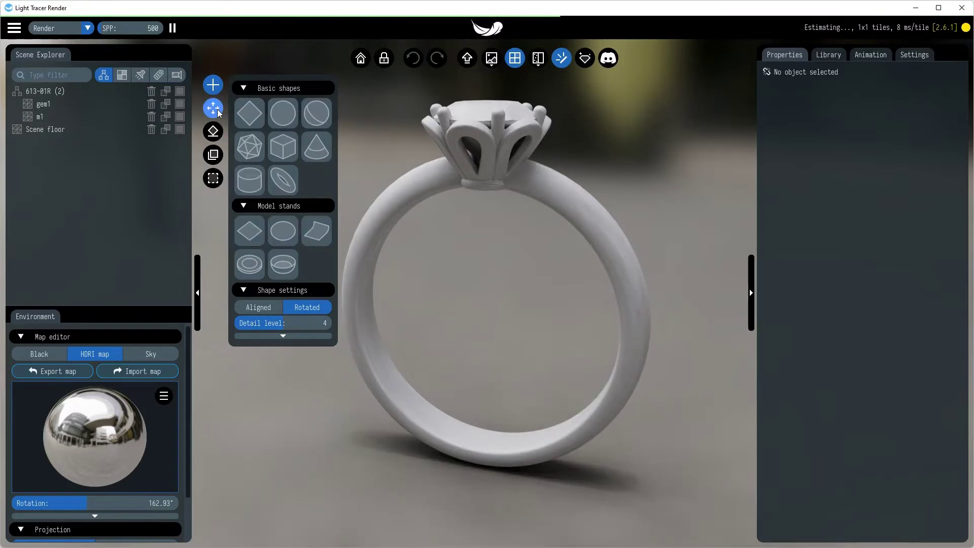
{"action": "left_click", "coordinate": [213, 85]}
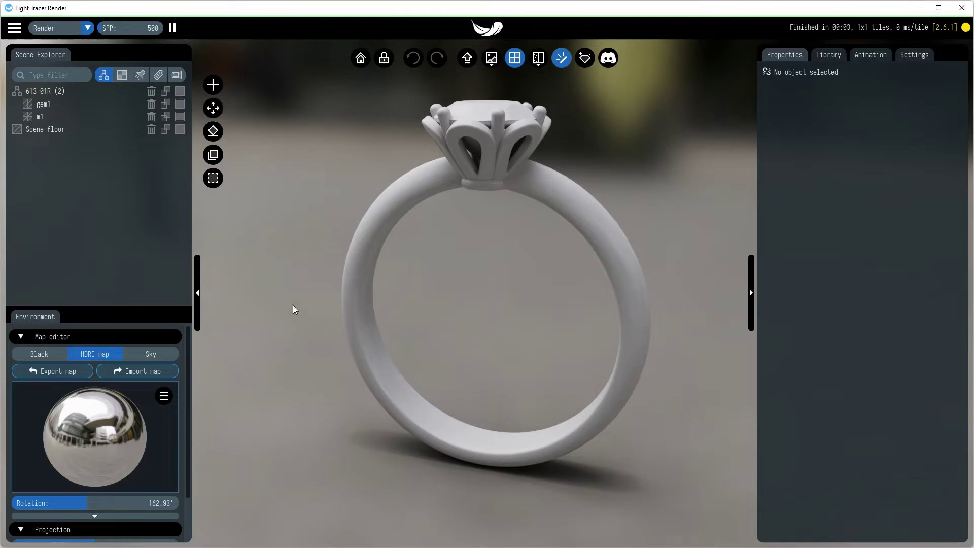
{"action": "left_click", "coordinate": [298, 317]}
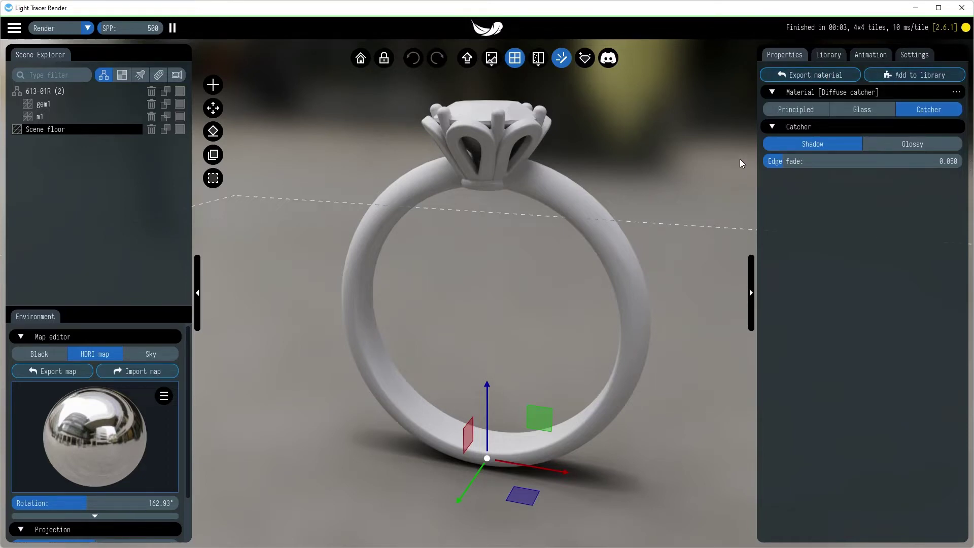
- Clone the ring object 613-01R (2) to create a second copy
{"action": "left_click", "coordinate": [571, 197]}
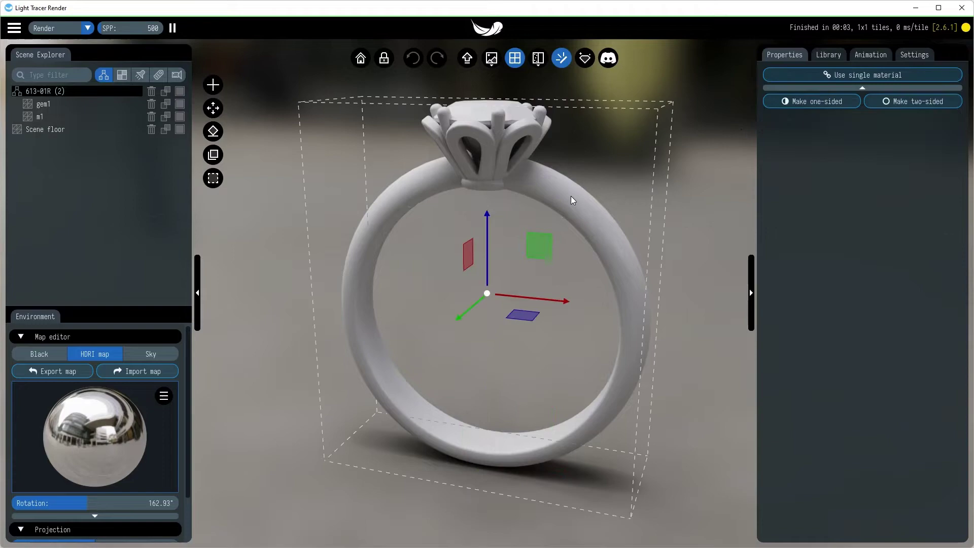
{"action": "left_click", "coordinate": [166, 93]}
{"action": "left_click", "coordinate": [229, 139]}
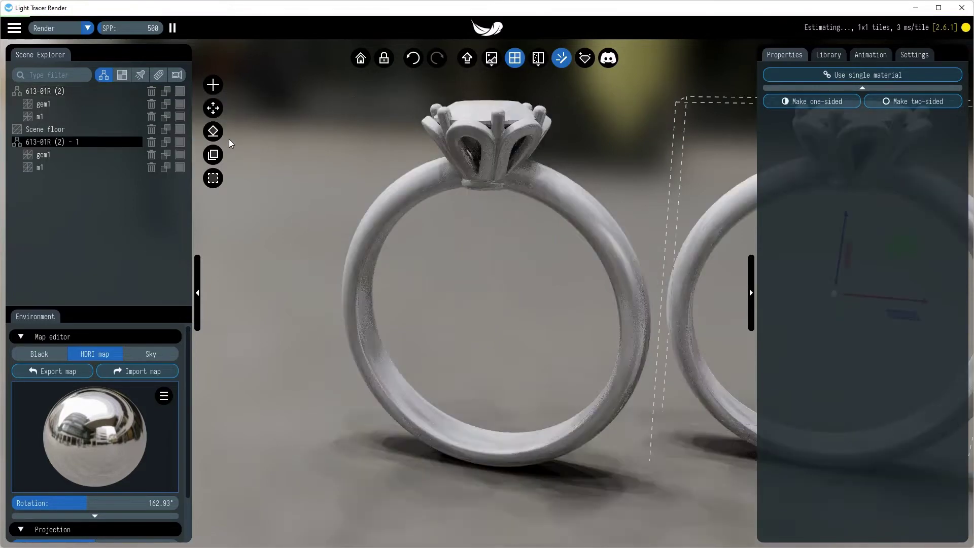
{"action": "scroll", "coordinate": [483, 303], "scroll_direction": "down", "scroll_amount": 5}
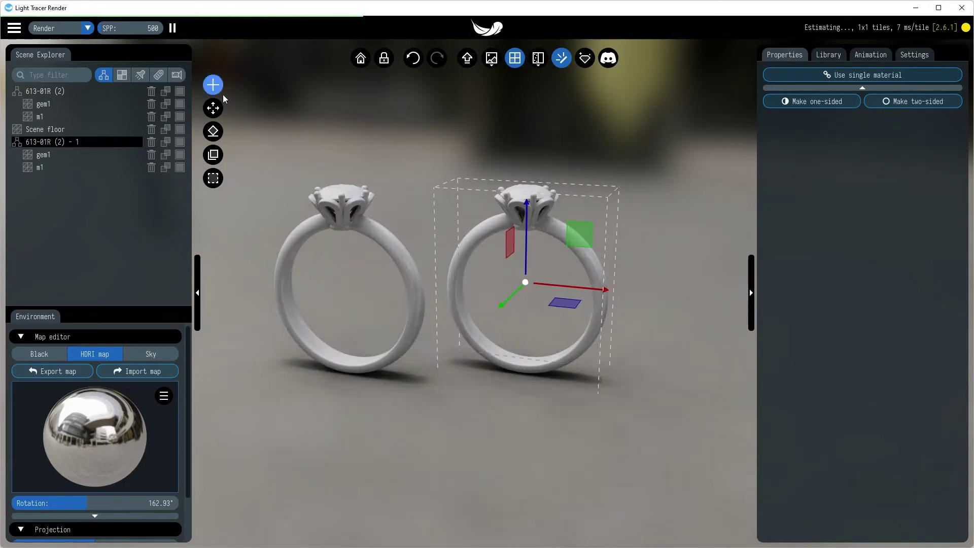
- Tip the copied ring onto its side and lower it toward the floor
{"action": "left_click", "coordinate": [213, 108]}
{"action": "left_click", "coordinate": [309, 129]}
{"action": "mouse_move", "coordinate": [509, 245]}
{"action": "left_mouse_down"}
{"action": "mouse_move", "coordinate": [561, 291]}
{"action": "mouse_move", "coordinate": [533, 304]}
{"action": "mouse_move", "coordinate": [592, 299]}
{"action": "mouse_move", "coordinate": [505, 310]}
{"action": "left_mouse_up"}
{"action": "key", "text": "w"}
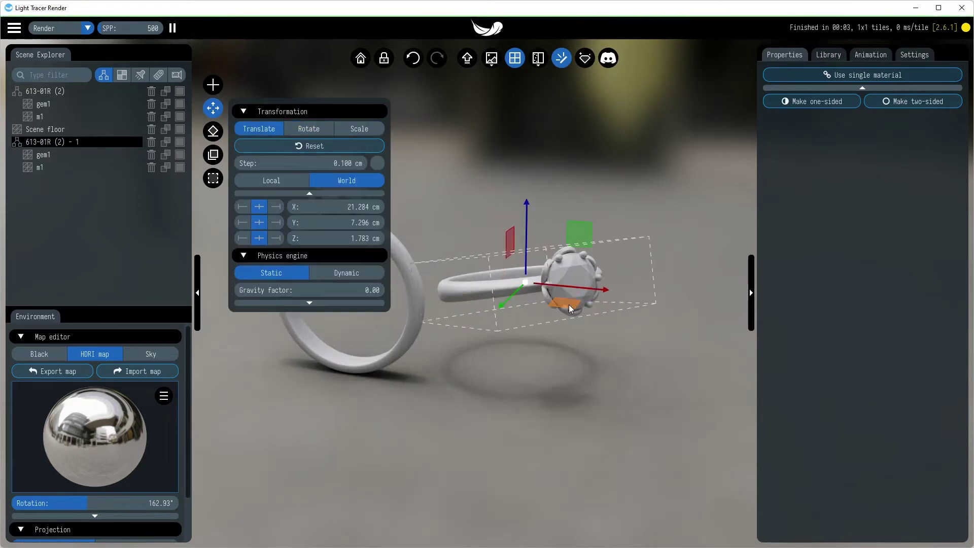
{"action": "left_click_drag", "start_coordinate": [525, 254], "coordinate": [524, 294]}
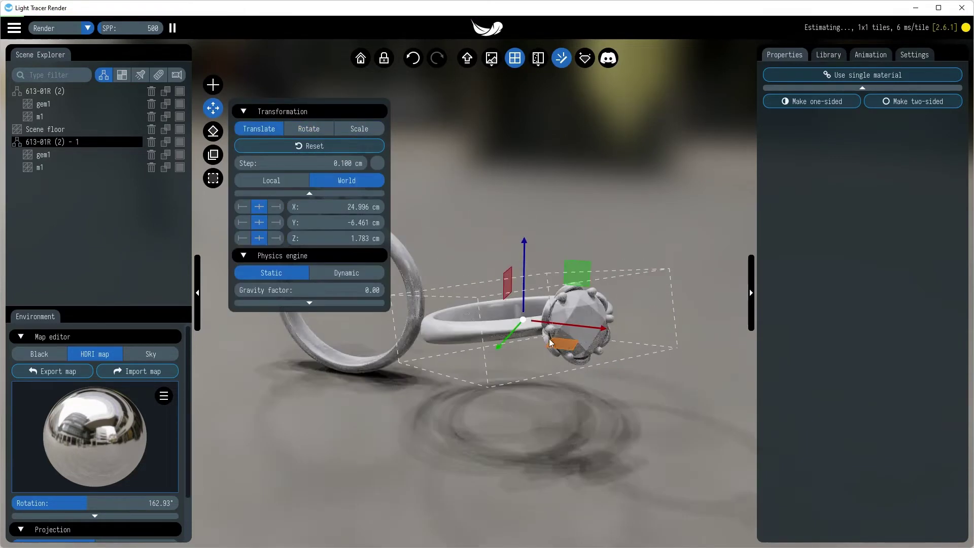
- Make the copy Dynamic with gravity 1.11 and run collision physics until it lands flat
{"action": "left_click", "coordinate": [321, 269]}
{"action": "left_click", "coordinate": [248, 291]}
{"action": "left_click_drag", "start_coordinate": [248, 291], "coordinate": [251, 292]}
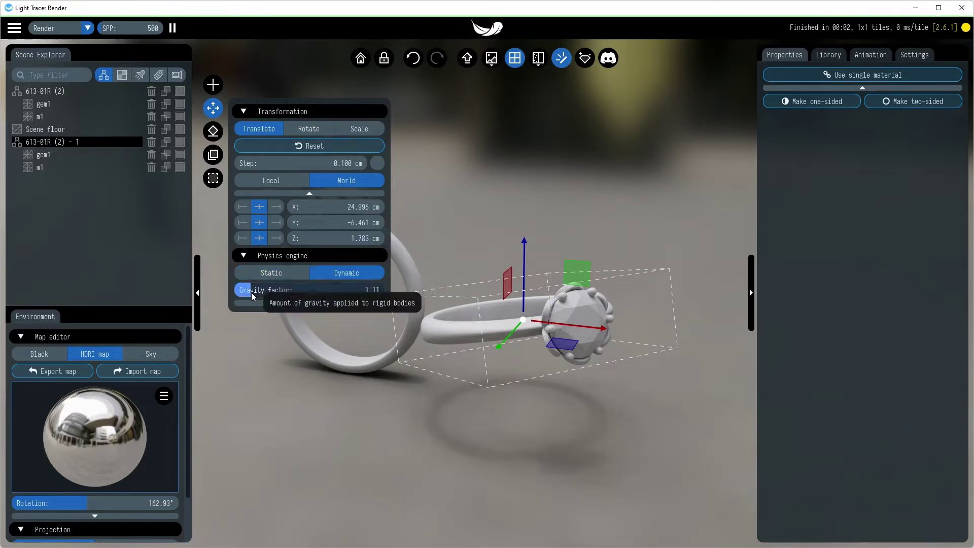
{"action": "left_click", "coordinate": [213, 132]}
{"action": "left_click", "coordinate": [213, 132]}
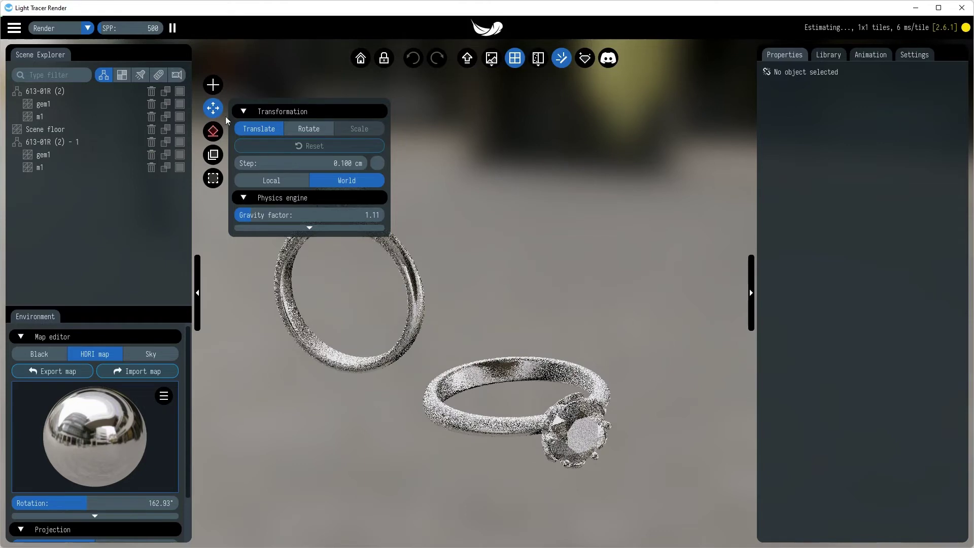
{"action": "left_click", "coordinate": [214, 133]}
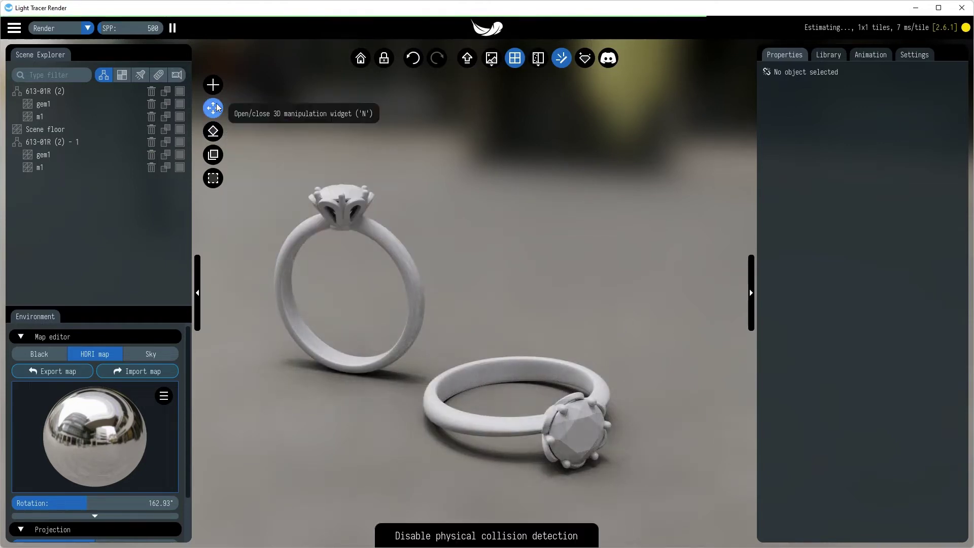
{"action": "left_click_drag", "start_coordinate": [424, 243], "coordinate": [505, 257]}
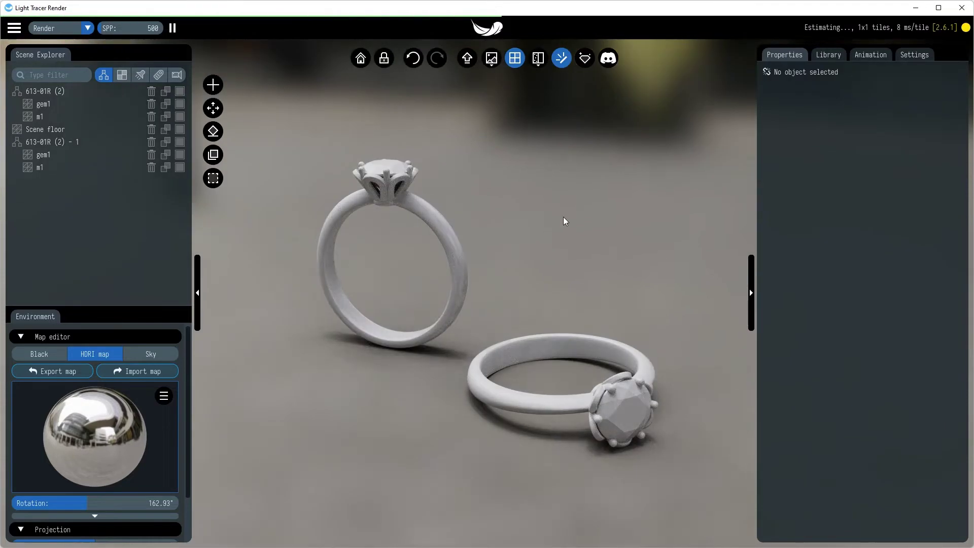
- Apply the gold metal material to the upright ring
{"action": "left_click", "coordinate": [822, 57]}
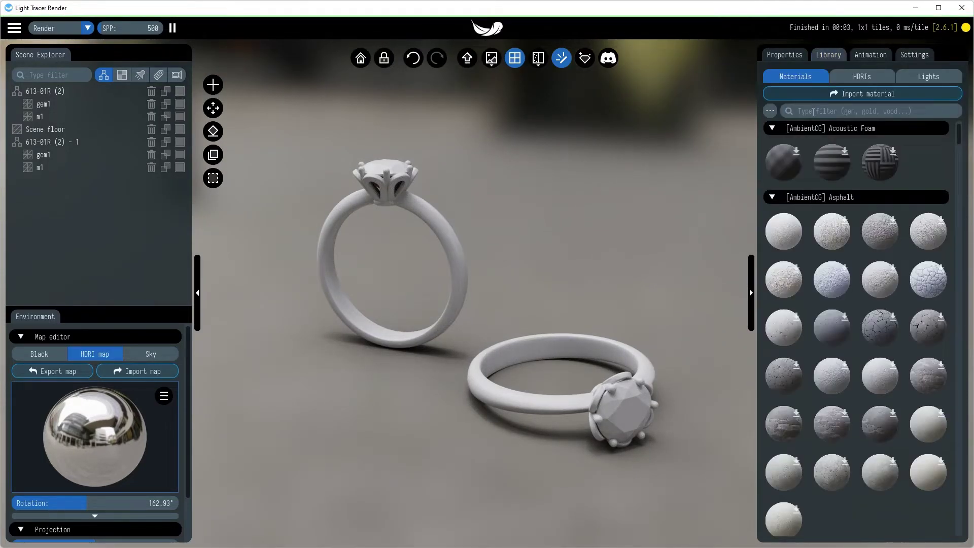
{"action": "left_click", "coordinate": [793, 110]}
{"action": "type", "text": "gold"}
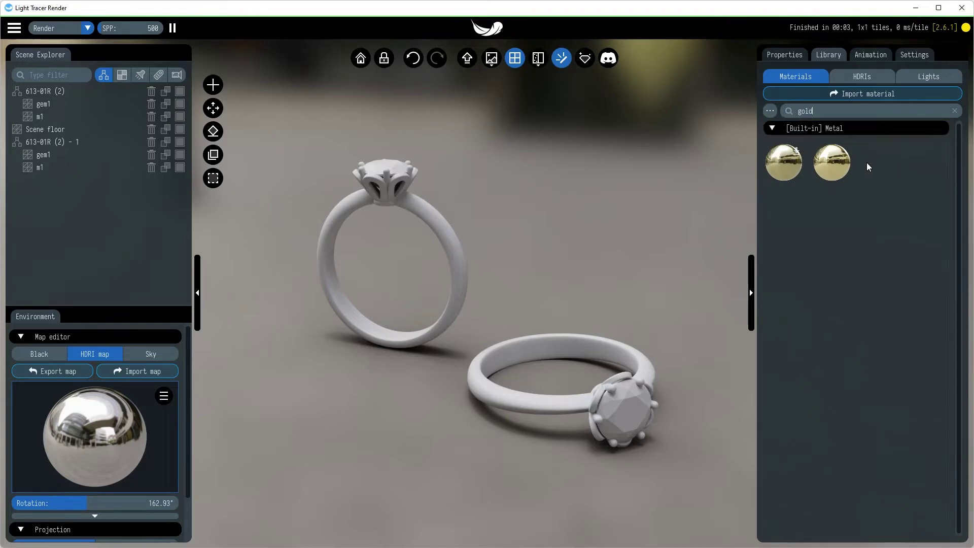
{"action": "left_click_drag", "start_coordinate": [832, 162], "coordinate": [442, 234]}
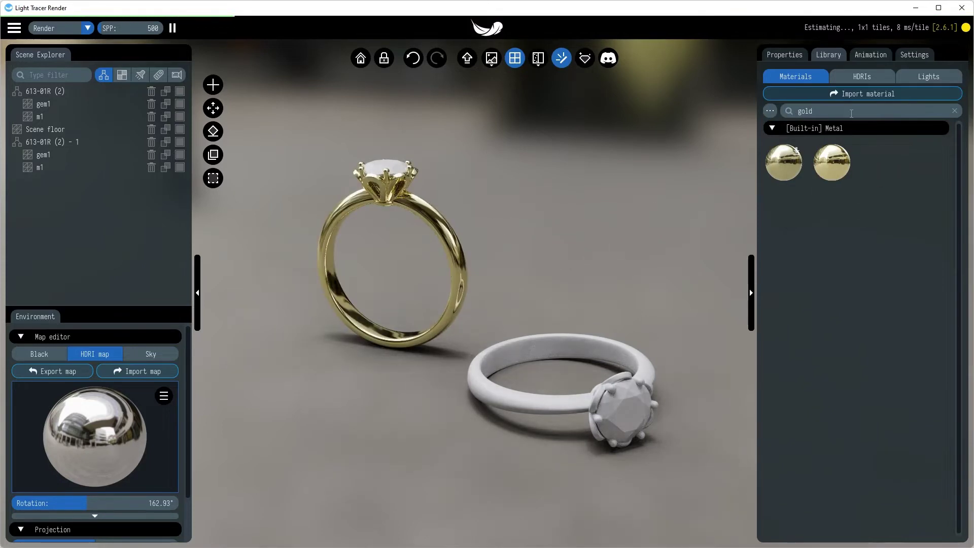
- Apply silver metal to the lying ring and the built-in Diamond glass to its gem
{"action": "key", "text": "BackSpace"}
{"action": "type", "text": "silver"}
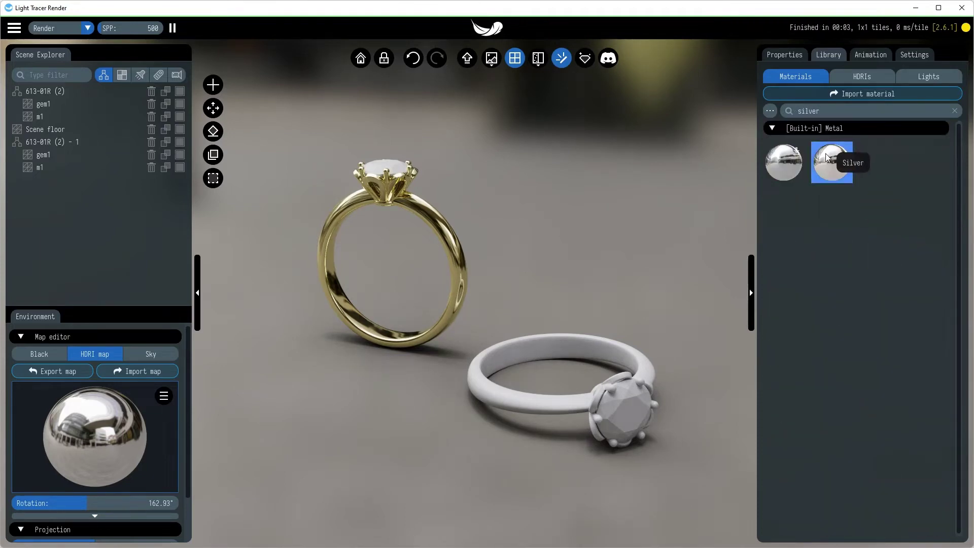
{"action": "left_click_drag", "start_coordinate": [827, 157], "coordinate": [558, 341]}
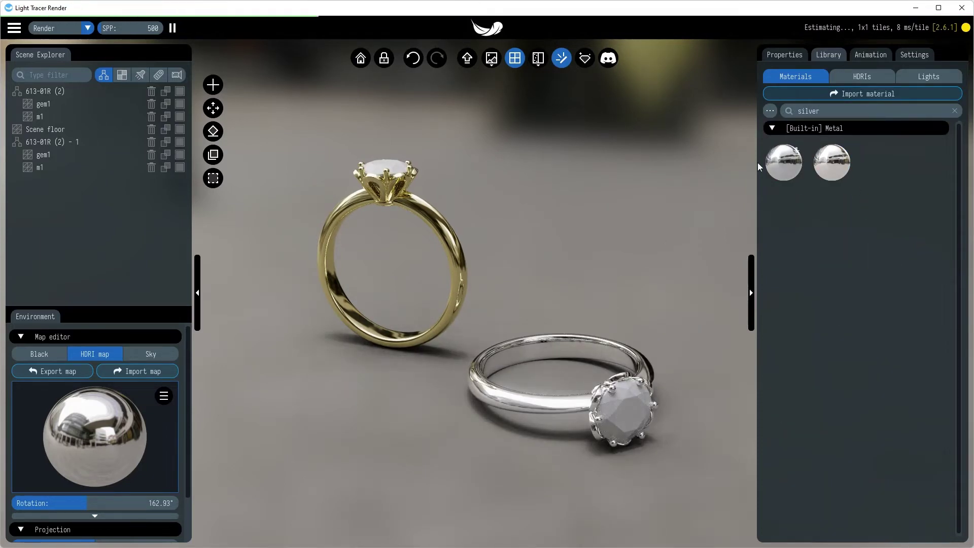
{"action": "type", "text": "diam"}
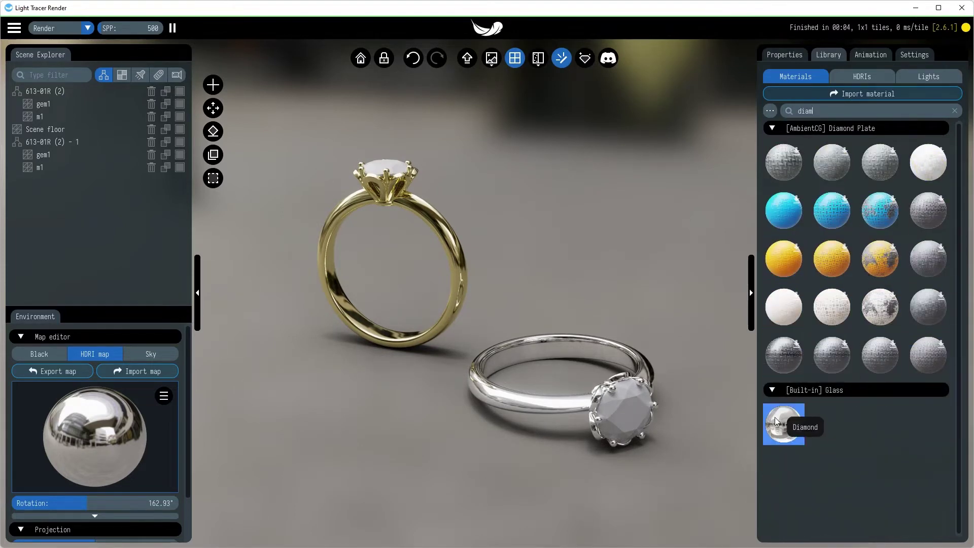
{"action": "left_click_drag", "start_coordinate": [781, 421], "coordinate": [397, 167]}
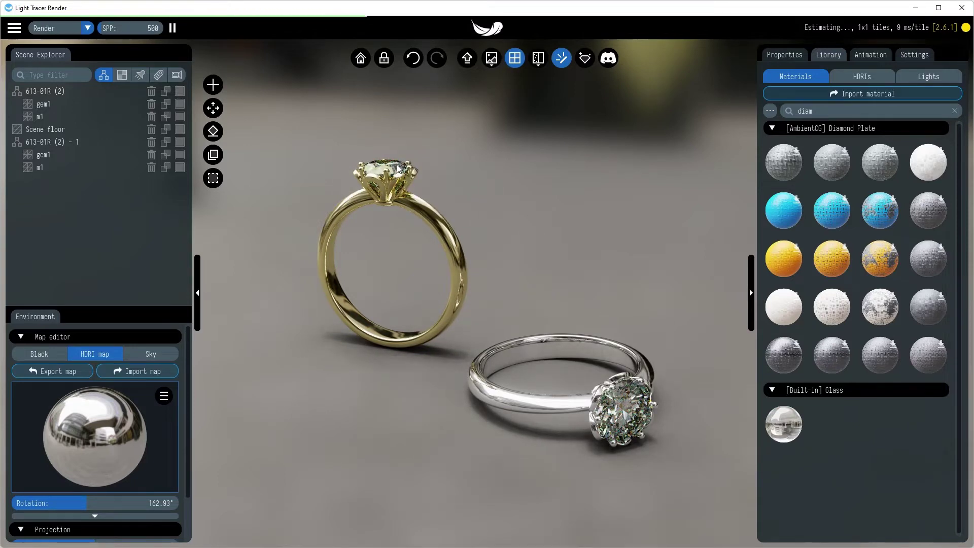
- Give gem1 a light green attenuation colour and raise its density to about 0.16
{"action": "left_click", "coordinate": [784, 54]}
{"action": "left_click", "coordinate": [622, 416]}
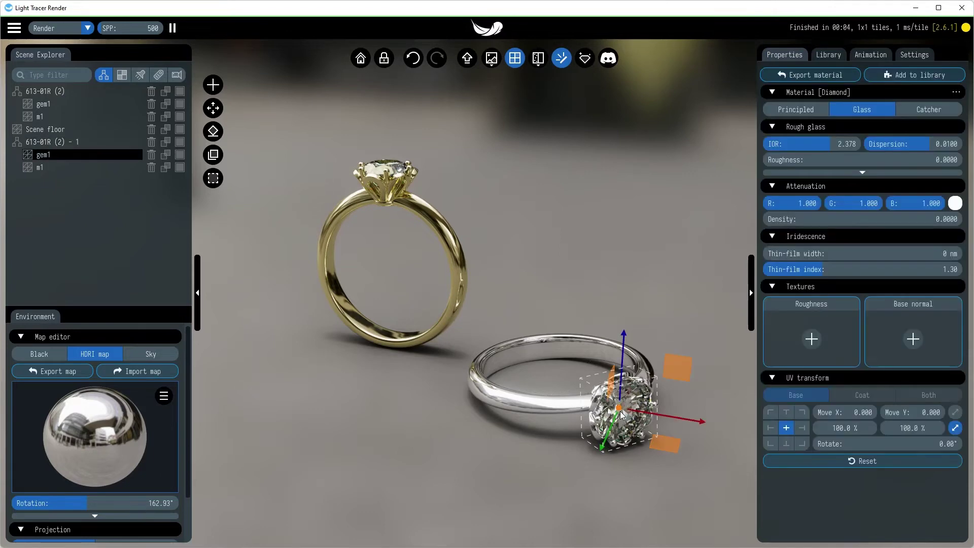
{"action": "left_click", "coordinate": [954, 204]}
{"action": "left_click", "coordinate": [960, 263]}
{"action": "left_click", "coordinate": [880, 224]}
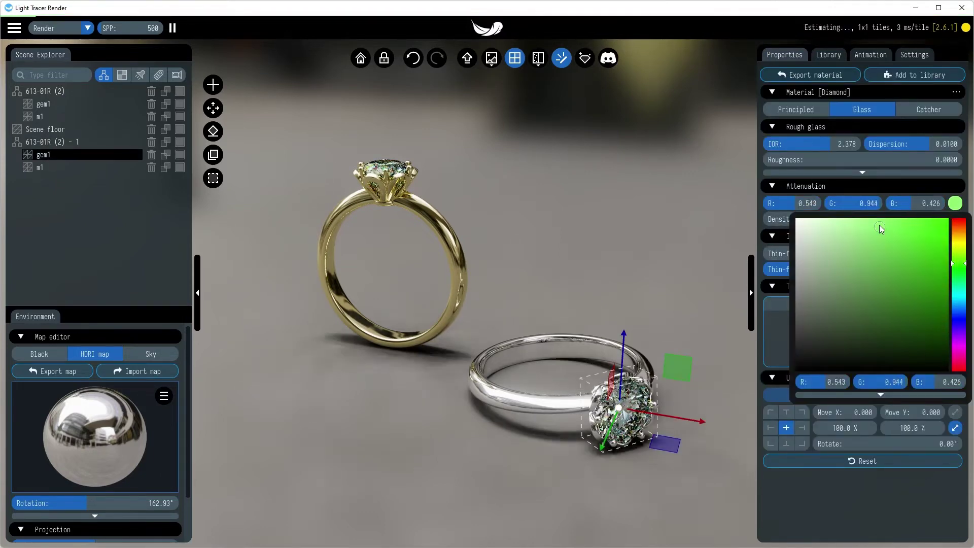
{"action": "left_click", "coordinate": [964, 196]}
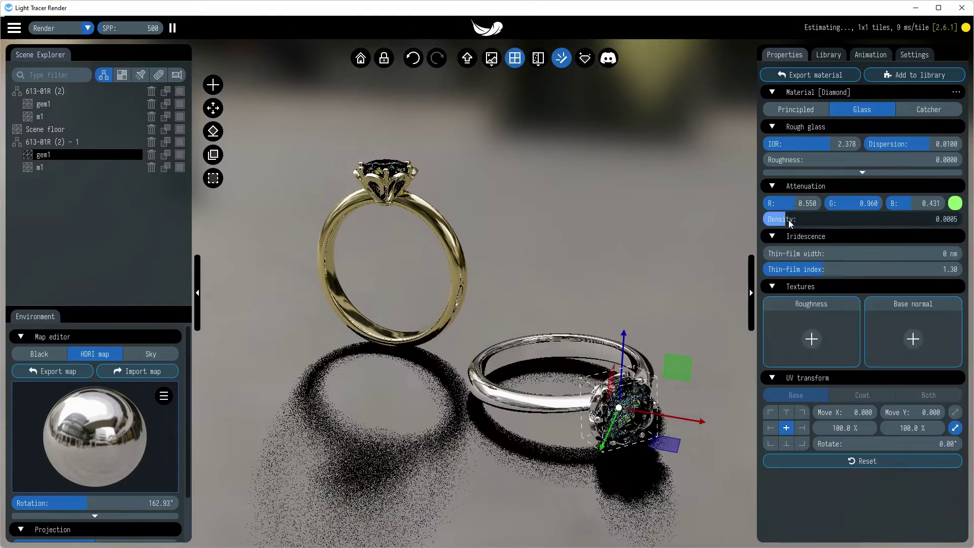
{"action": "left_click_drag", "start_coordinate": [812, 218], "coordinate": [865, 215]}
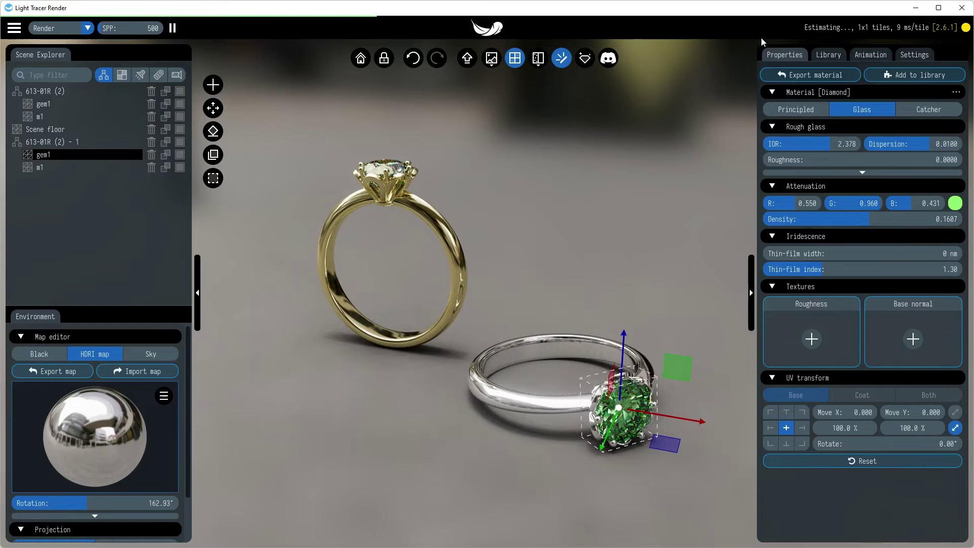
{"action": "left_click", "coordinate": [741, 68]}
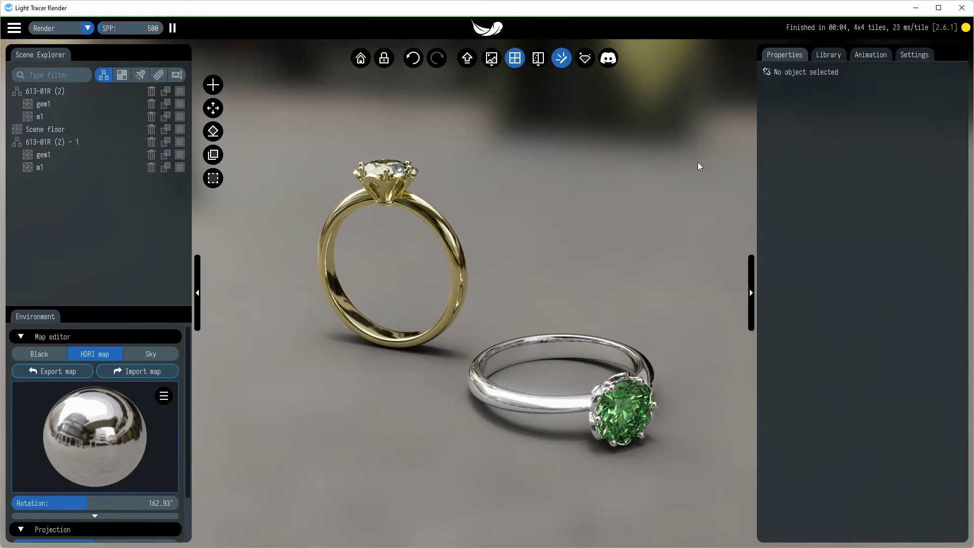
- Preview several indoor HDRIs, settle on indoor_brown_photostudio, and zoom in on the silver ring
{"action": "left_click", "coordinate": [833, 56]}
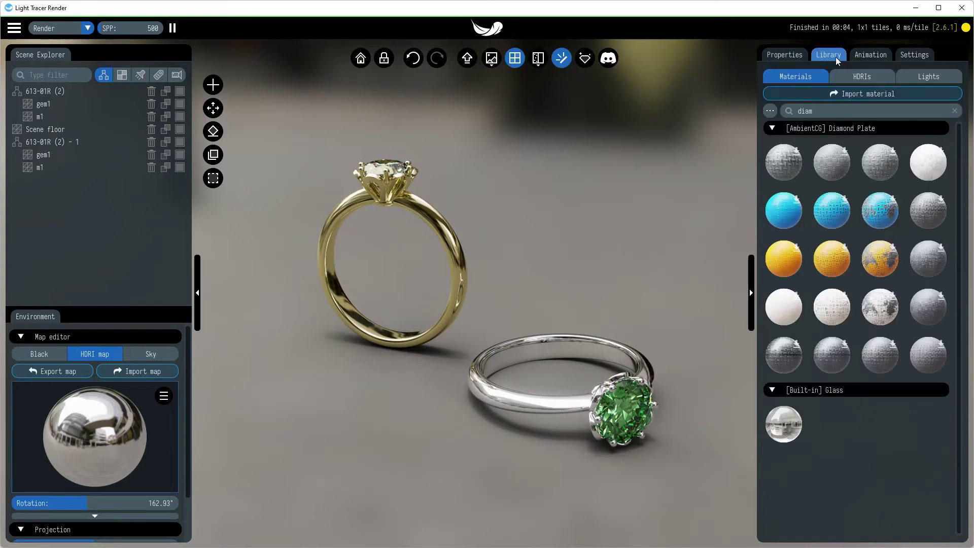
{"action": "left_click", "coordinate": [863, 81]}
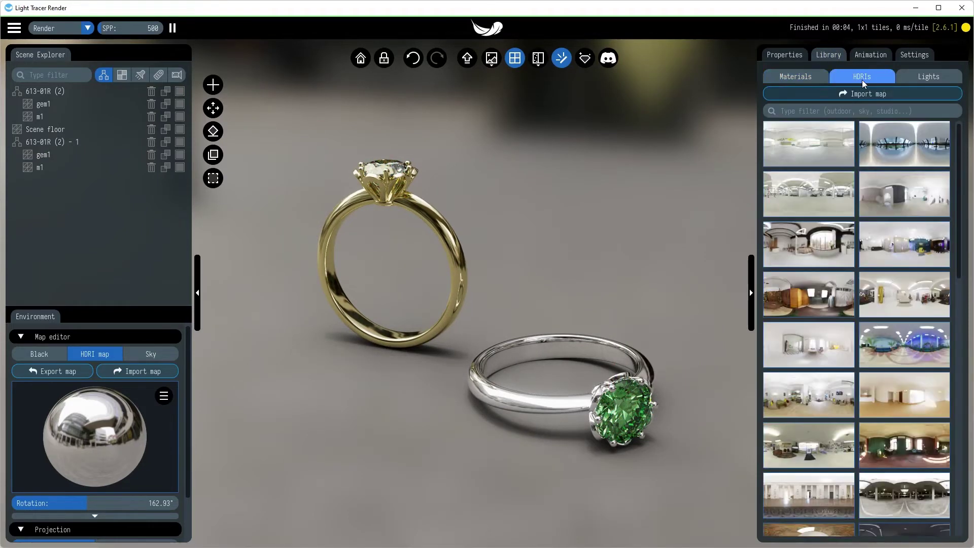
{"action": "left_click", "coordinate": [820, 148]}
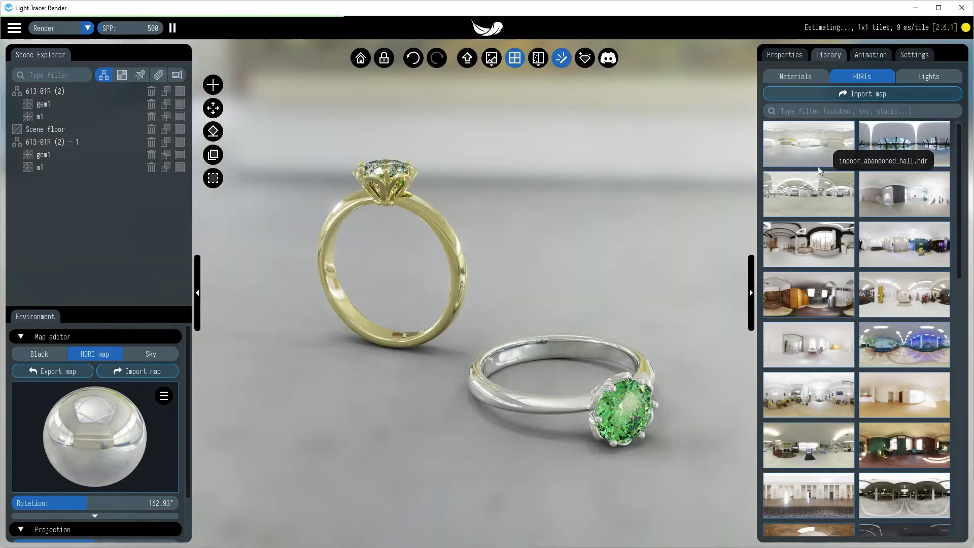
{"action": "left_click", "coordinate": [881, 246]}
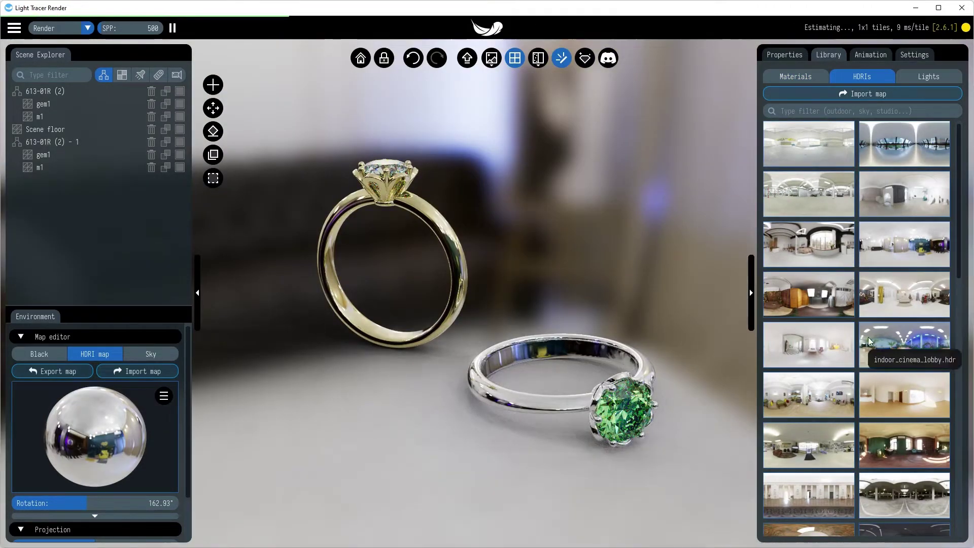
{"action": "left_click", "coordinate": [836, 391]}
{"action": "scroll", "coordinate": [836, 397], "scroll_direction": "down", "scroll_amount": 3}
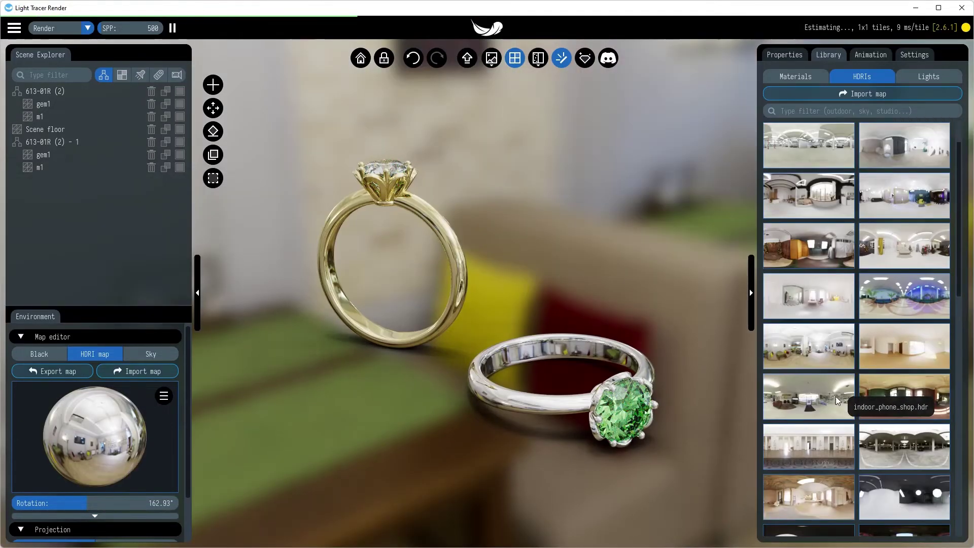
{"action": "left_click", "coordinate": [828, 427]}
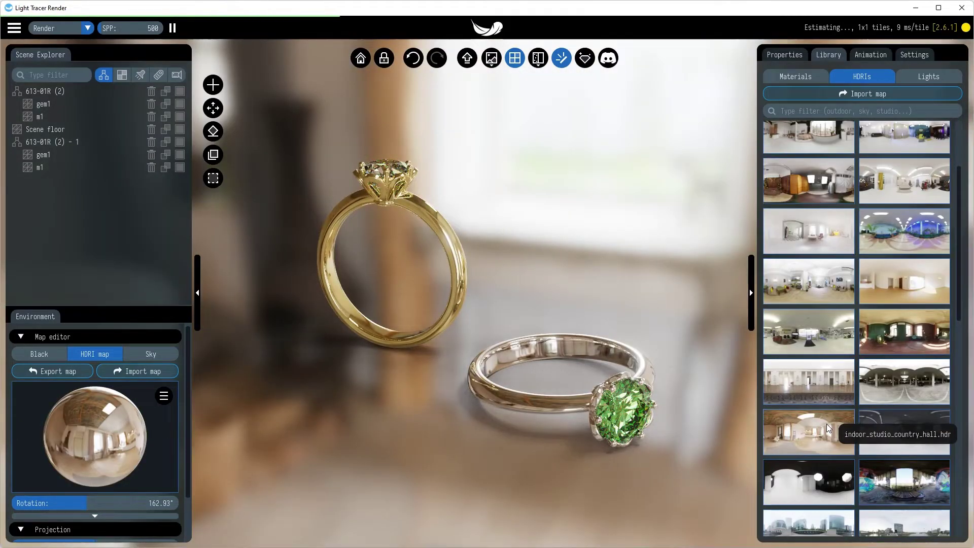
{"action": "scroll", "coordinate": [828, 428], "scroll_direction": "up", "scroll_amount": 3}
{"action": "left_click", "coordinate": [815, 245]}
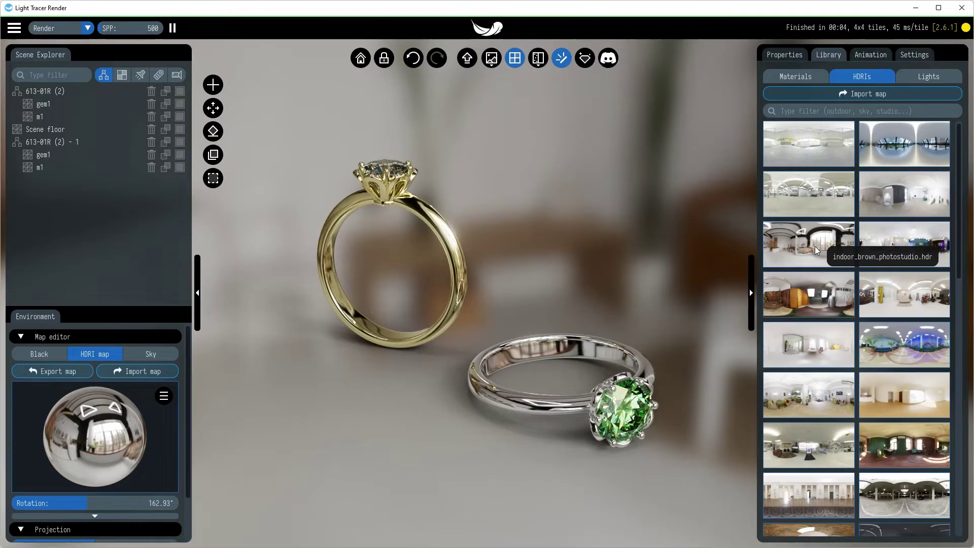
{"action": "scroll", "coordinate": [599, 331], "scroll_direction": "up", "scroll_amount": 5}
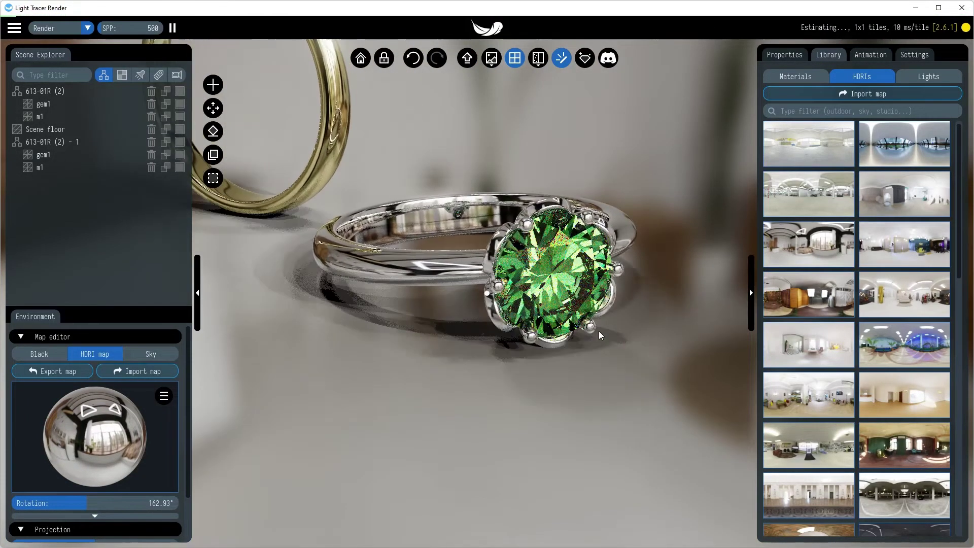
{"action": "scroll", "coordinate": [589, 307], "scroll_direction": "up", "scroll_amount": 4}
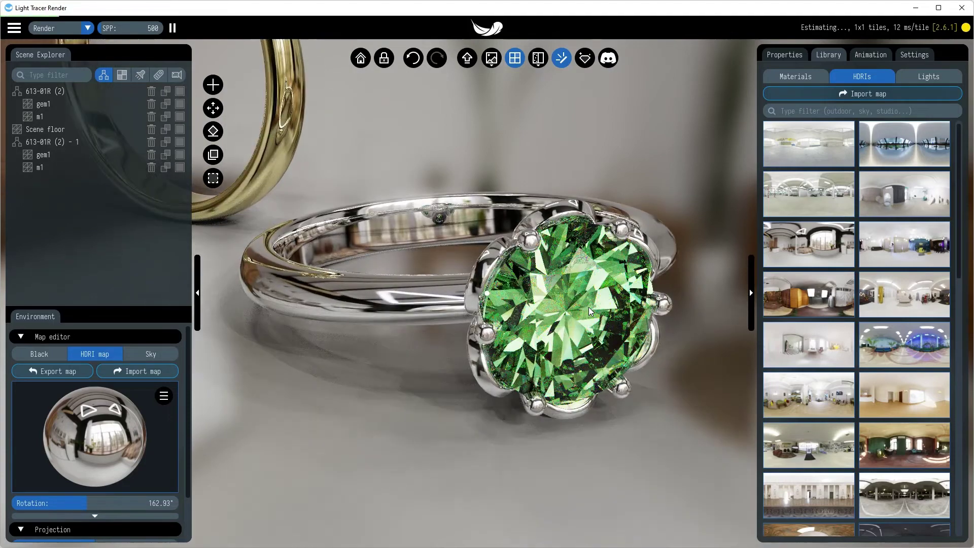
- Set render quality to the highest preset and use a physical camera at f/4.3
{"action": "left_click", "coordinate": [899, 56]}
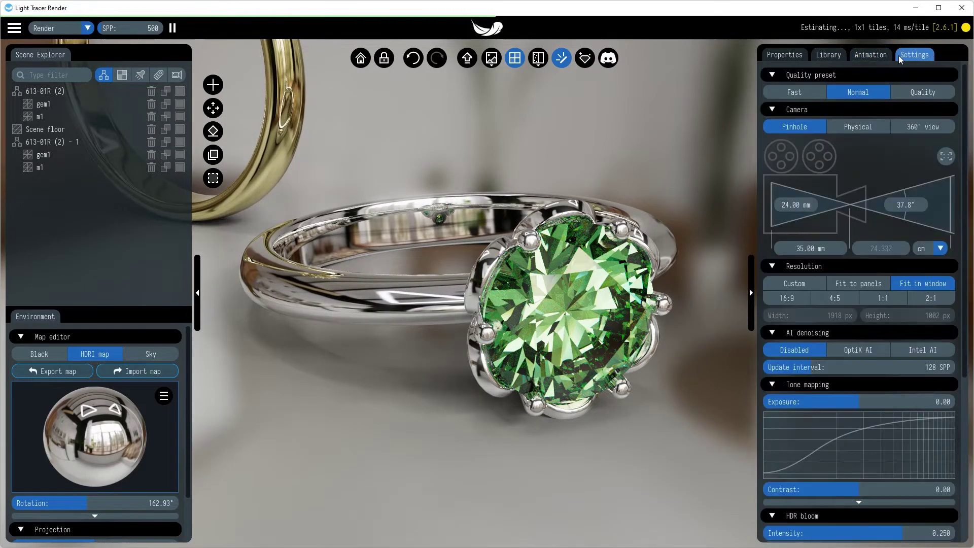
{"action": "left_click", "coordinate": [815, 95]}
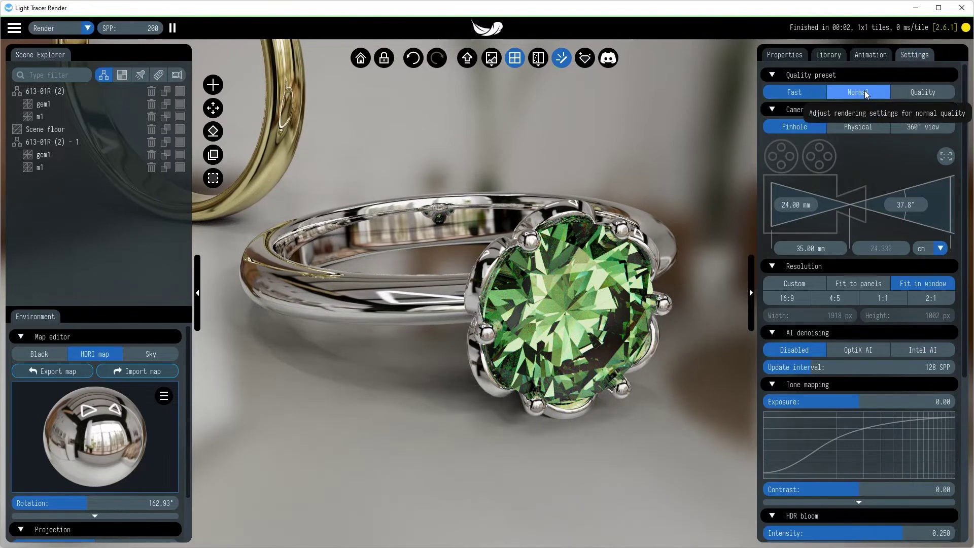
{"action": "left_click", "coordinate": [864, 92]}
{"action": "left_click", "coordinate": [925, 90]}
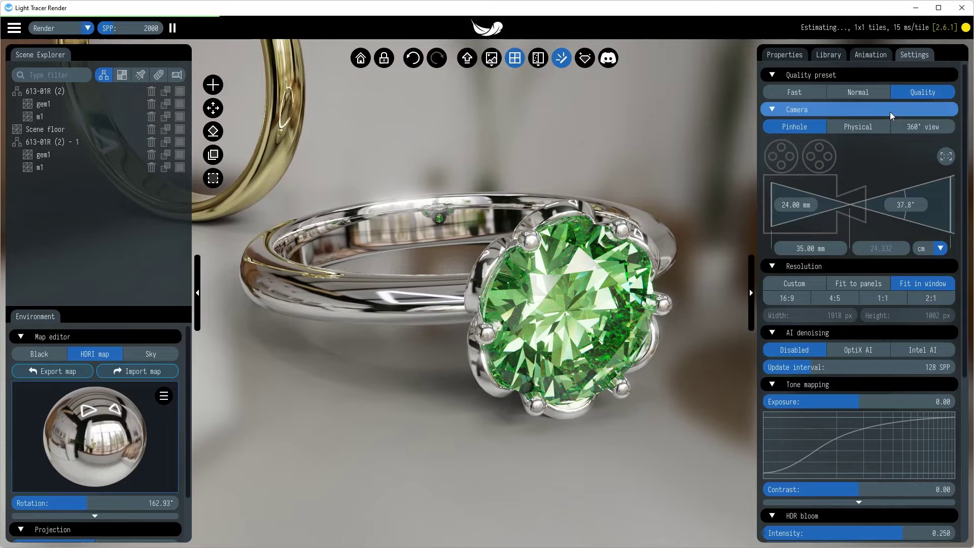
{"action": "left_click", "coordinate": [870, 126]}
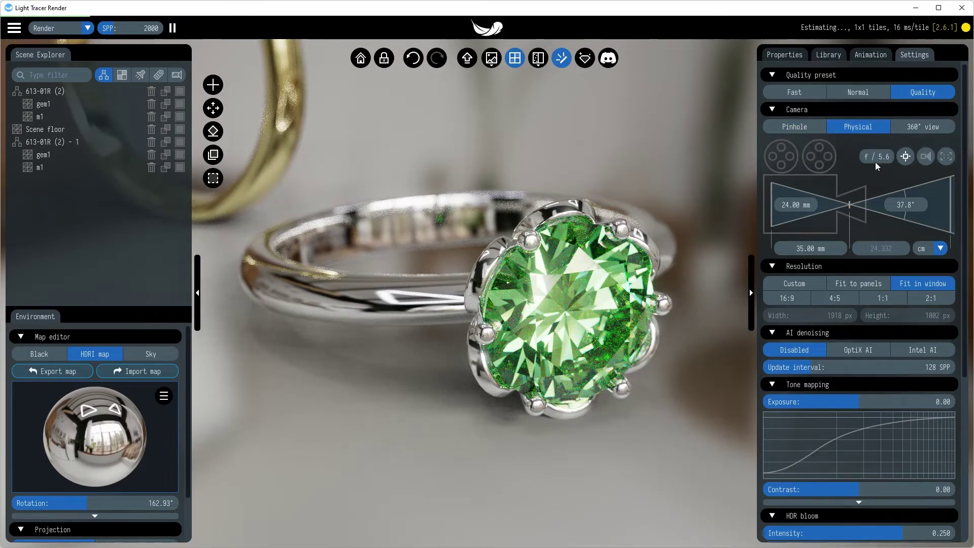
{"action": "left_click_drag", "start_coordinate": [872, 160], "coordinate": [769, 171]}
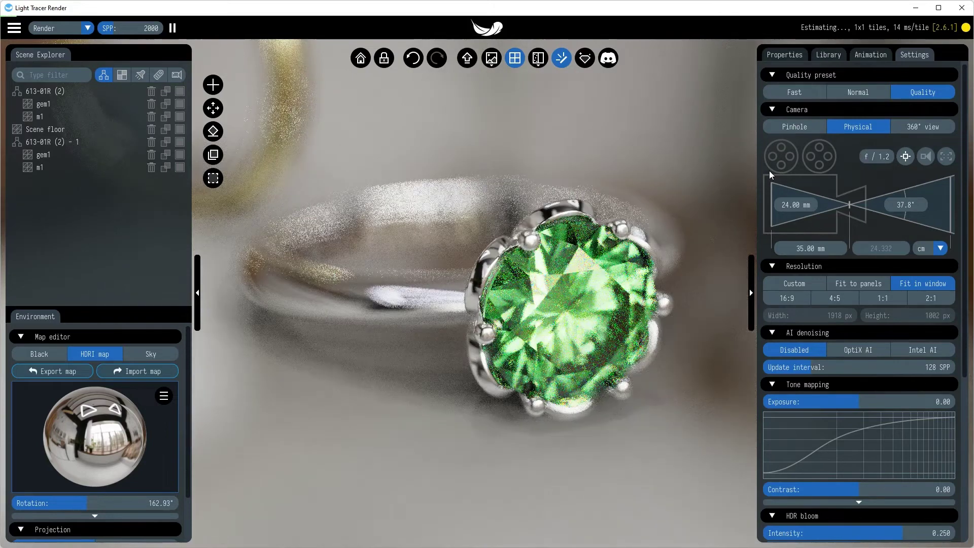
{"action": "left_click_drag", "start_coordinate": [858, 153], "coordinate": [750, 187]}
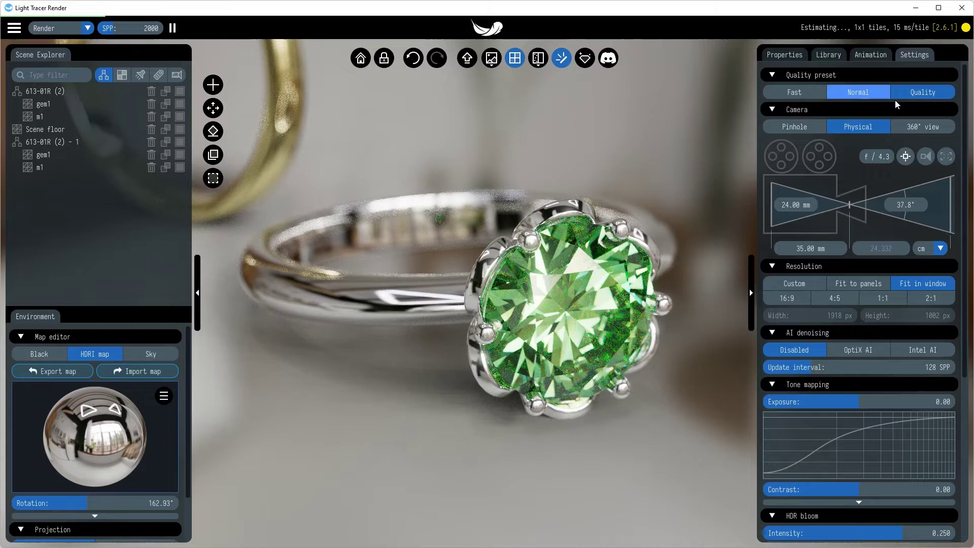
- Orbit to show both rings and set the focus point on the silver ring (distance 62.393)
{"action": "left_click", "coordinate": [906, 157]}
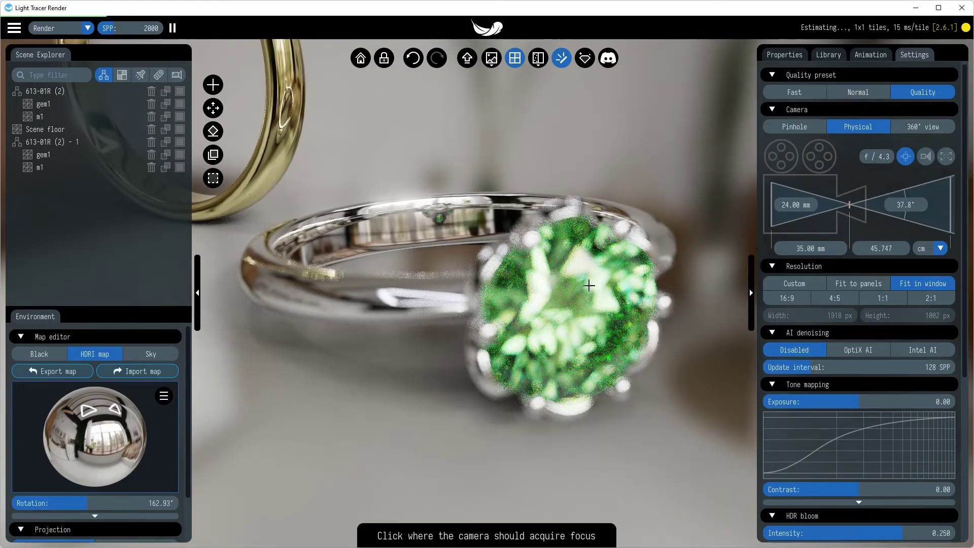
{"action": "left_click", "coordinate": [583, 268]}
{"action": "left_click", "coordinate": [903, 156]}
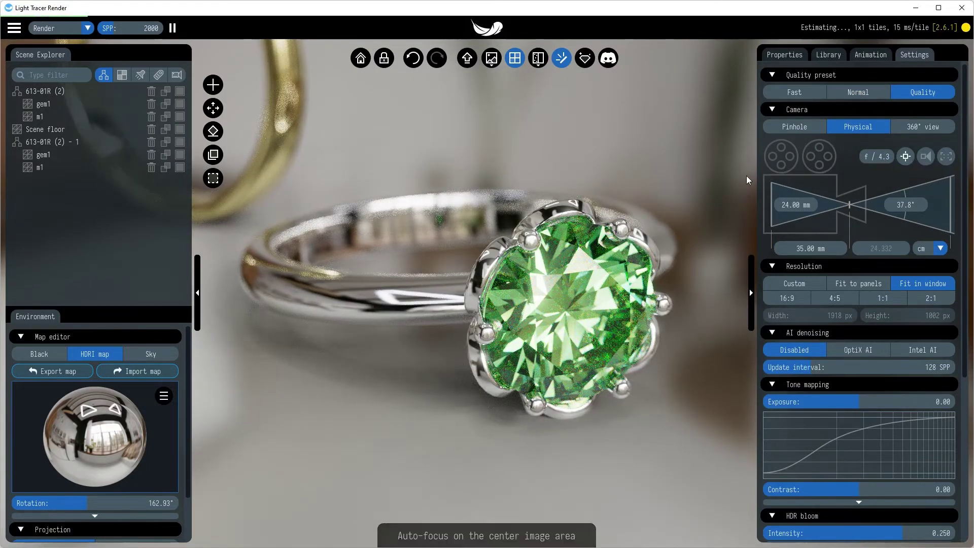
{"action": "left_click_drag", "start_coordinate": [467, 147], "coordinate": [548, 230]}
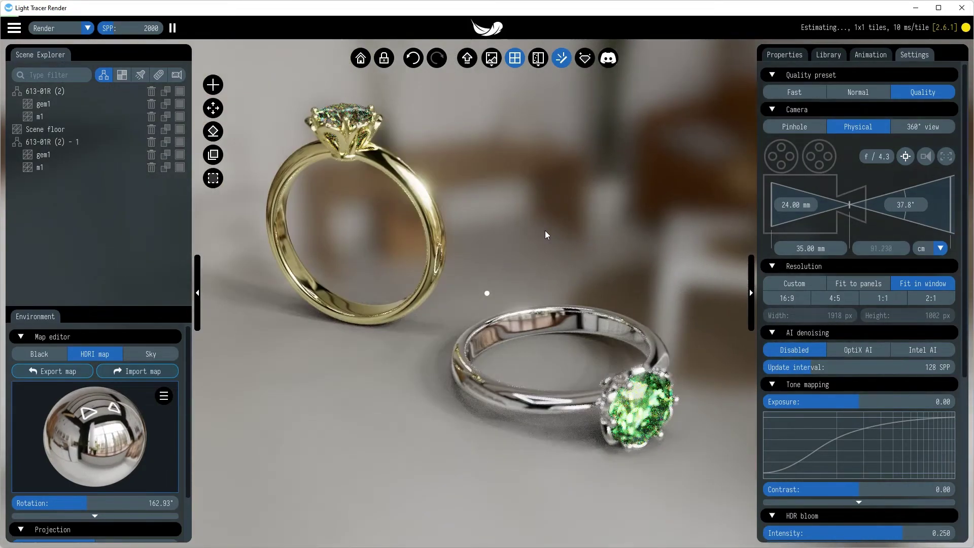
{"action": "left_click", "coordinate": [906, 157]}
{"action": "left_click", "coordinate": [565, 372]}
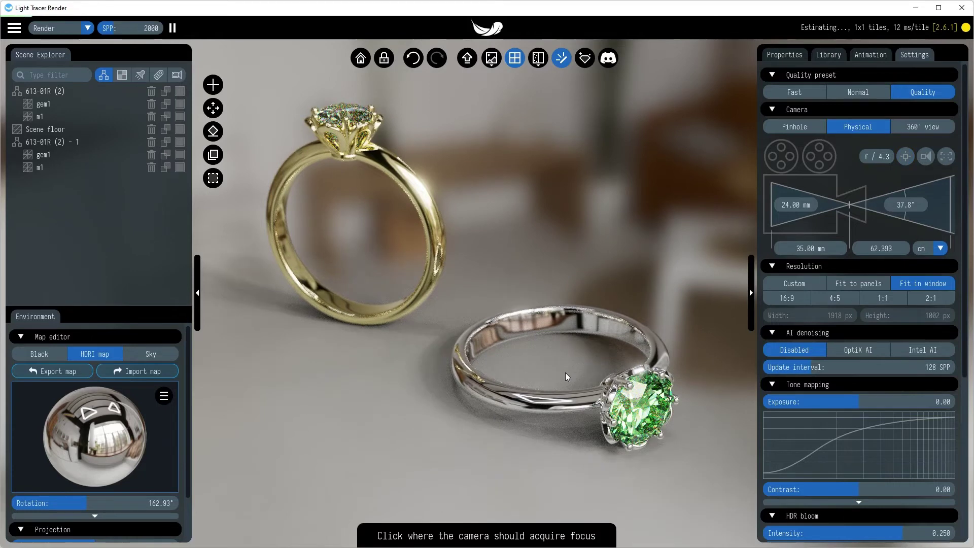
- Switch the backplate to a gradient with both colours set to white (1.000)
{"action": "scroll", "coordinate": [147, 458], "scroll_direction": "down", "scroll_amount": 2}
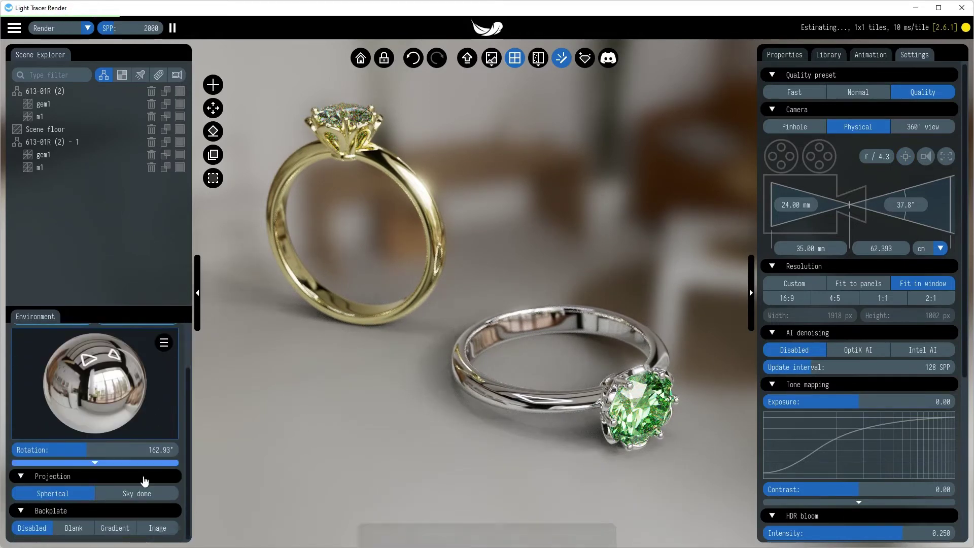
{"action": "left_click", "coordinate": [74, 528]}
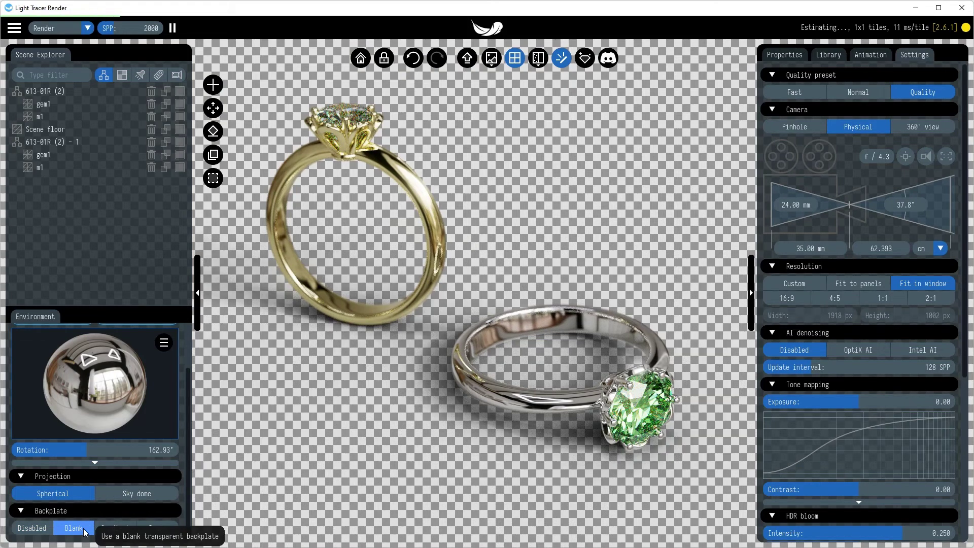
{"action": "left_click", "coordinate": [130, 528]}
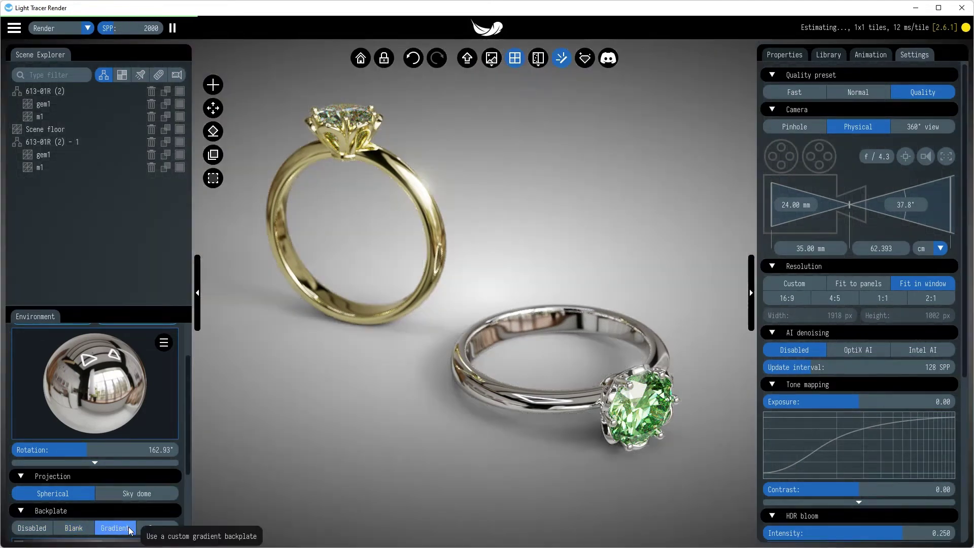
{"action": "scroll", "coordinate": [157, 509], "scroll_direction": "down", "scroll_amount": 3}
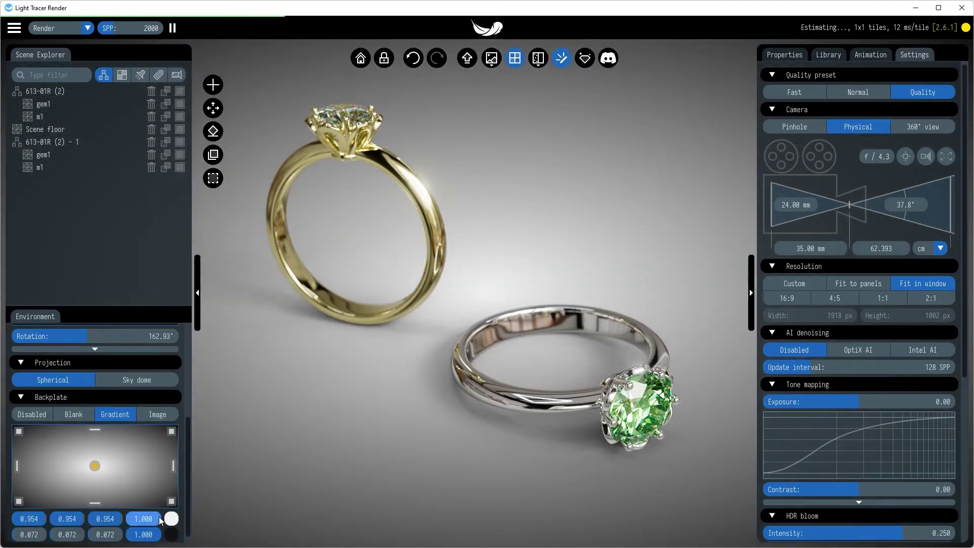
{"action": "left_click", "coordinate": [172, 519]}
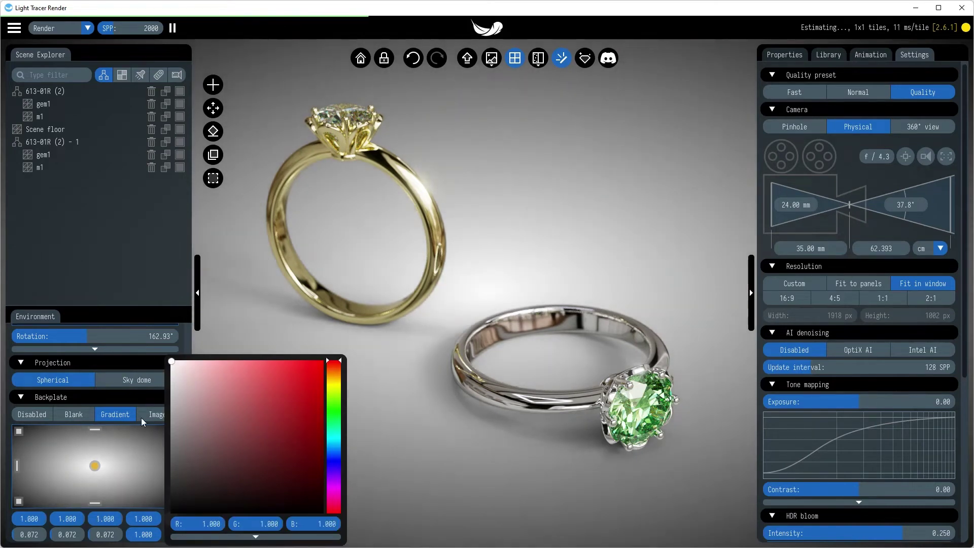
{"action": "left_click", "coordinate": [172, 535]}
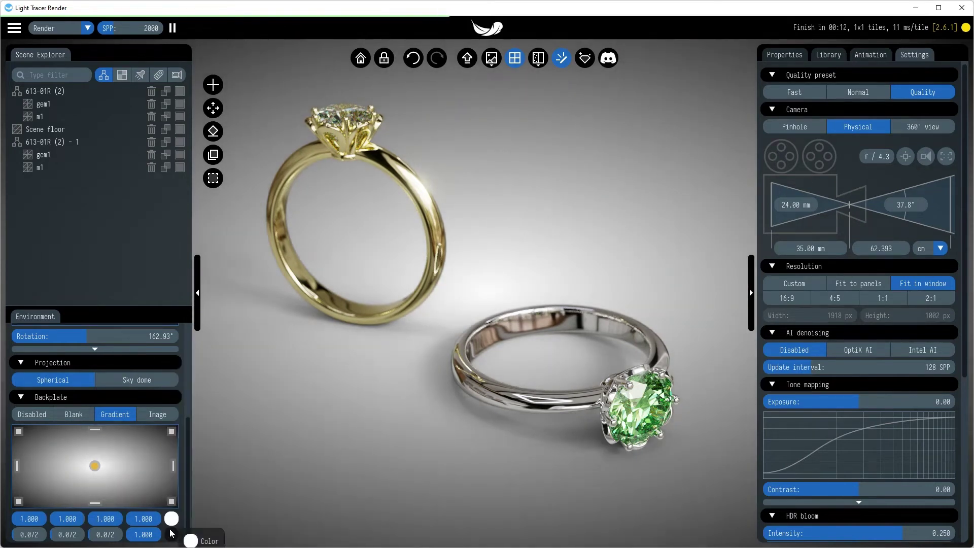
{"action": "left_click", "coordinate": [191, 535]}
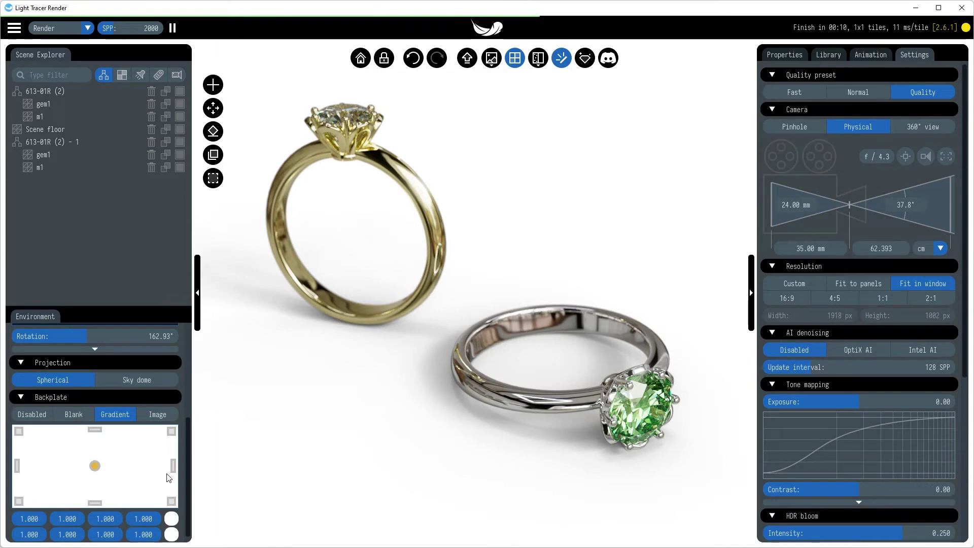
- Apply the downloaded beige Marble020 material to the floor with 50% texture zoom
{"action": "left_click", "coordinate": [822, 55]}
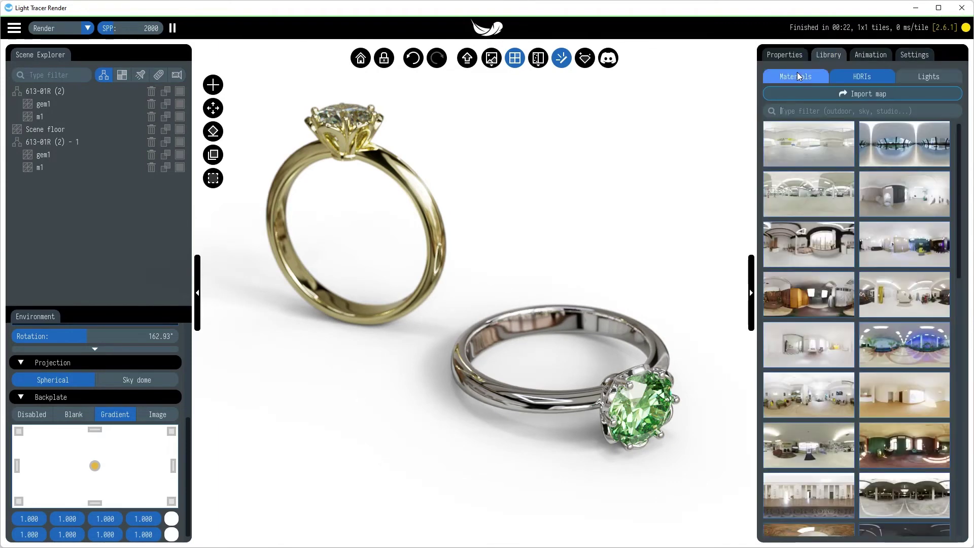
{"action": "left_click", "coordinate": [797, 74]}
{"action": "double_click", "coordinate": [816, 111]}
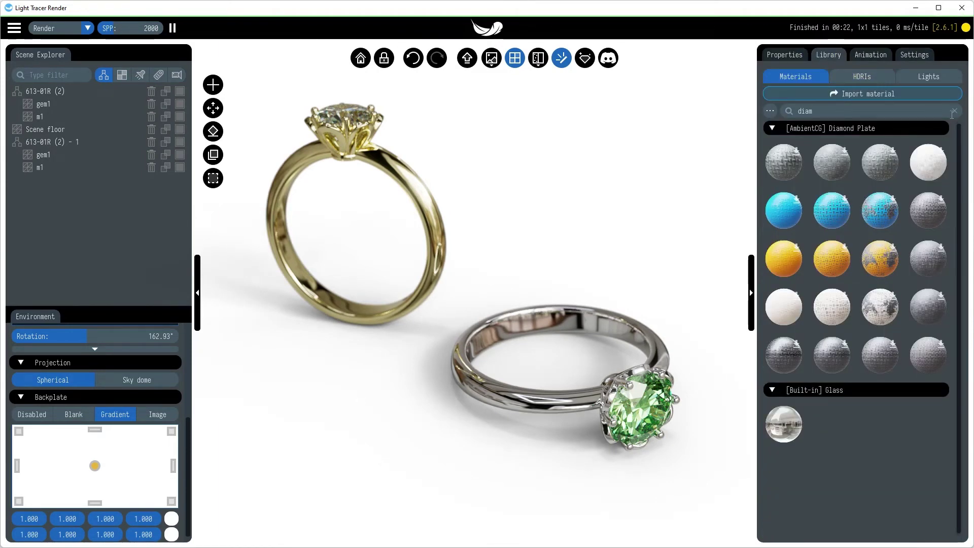
{"action": "key", "text": "BackSpace"}
{"action": "left_click", "coordinate": [770, 110]}
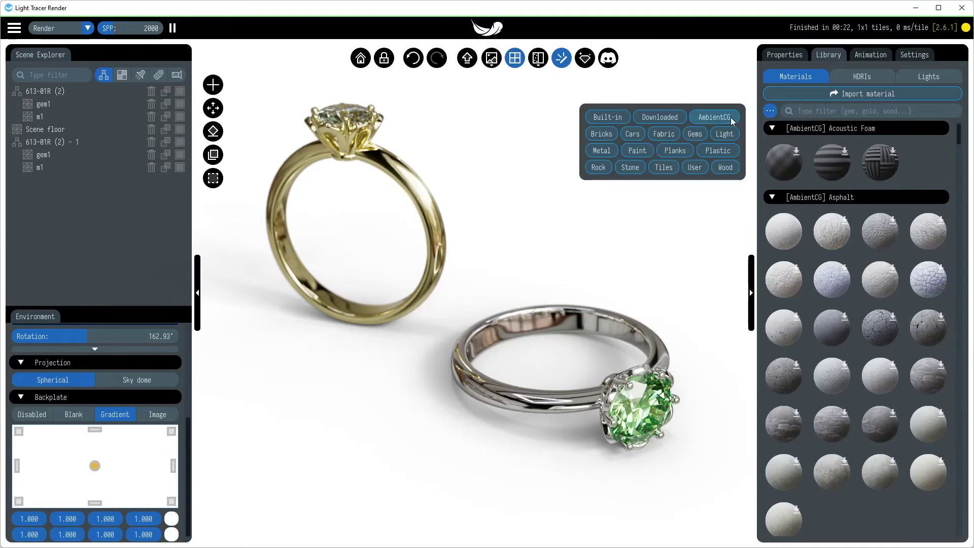
{"action": "left_click", "coordinate": [662, 118]}
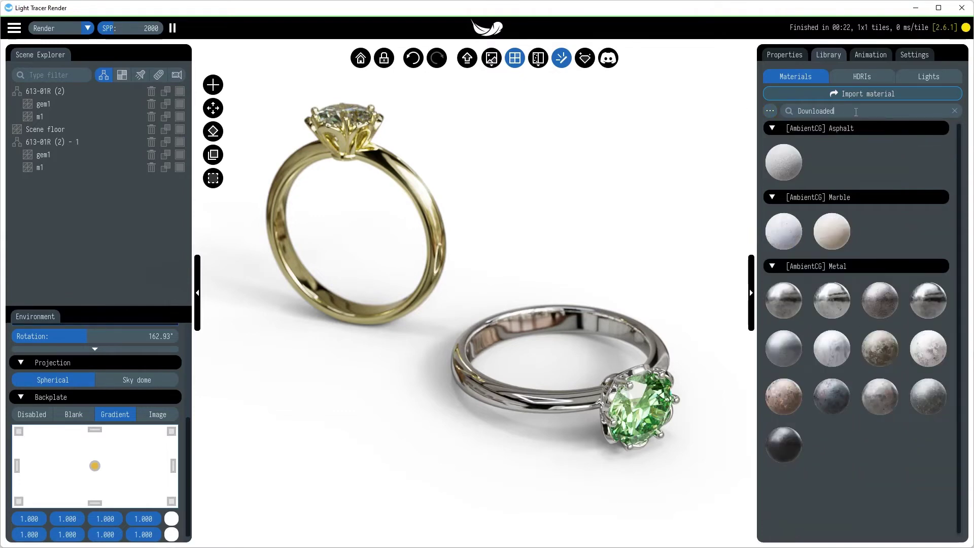
{"action": "type", "text": "mar"}
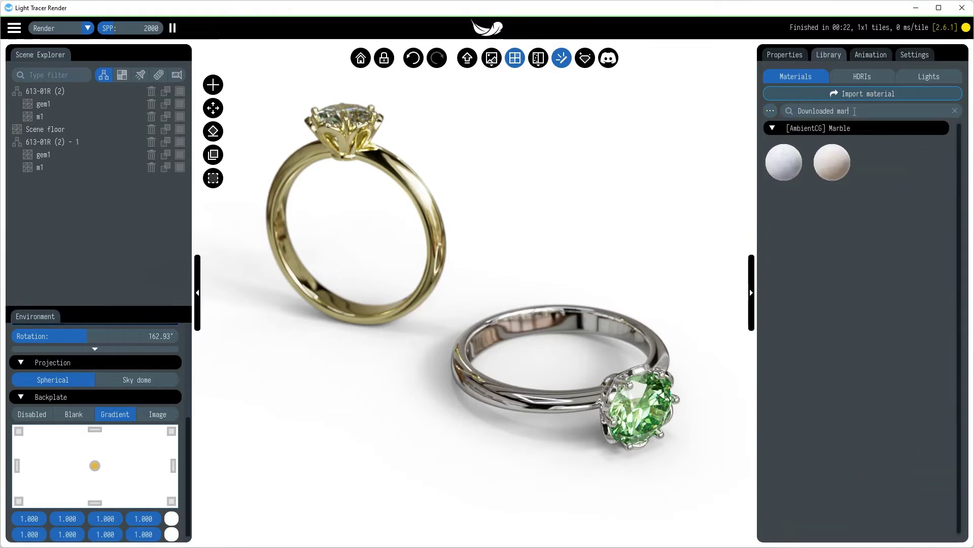
{"action": "type", "text": "ble"}
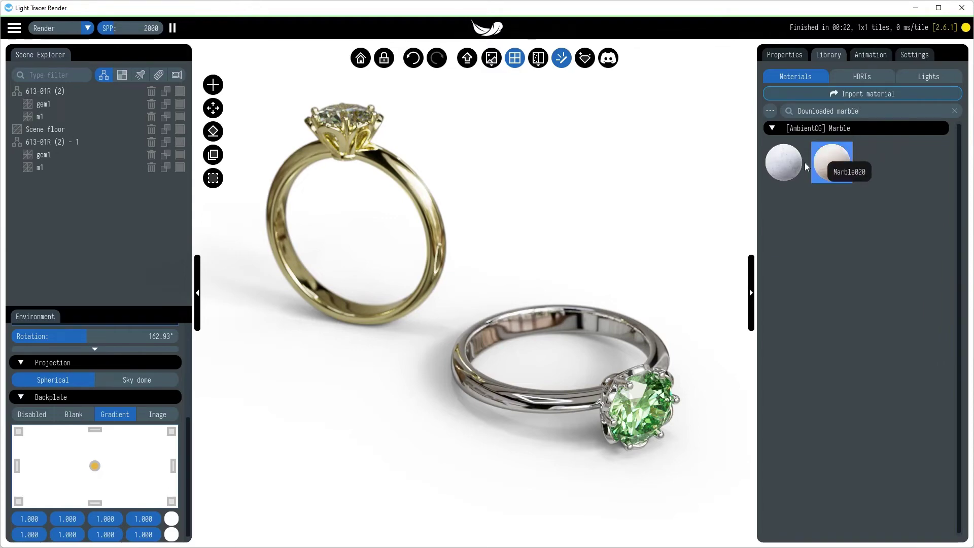
{"action": "left_click_drag", "start_coordinate": [784, 162], "coordinate": [705, 173]}
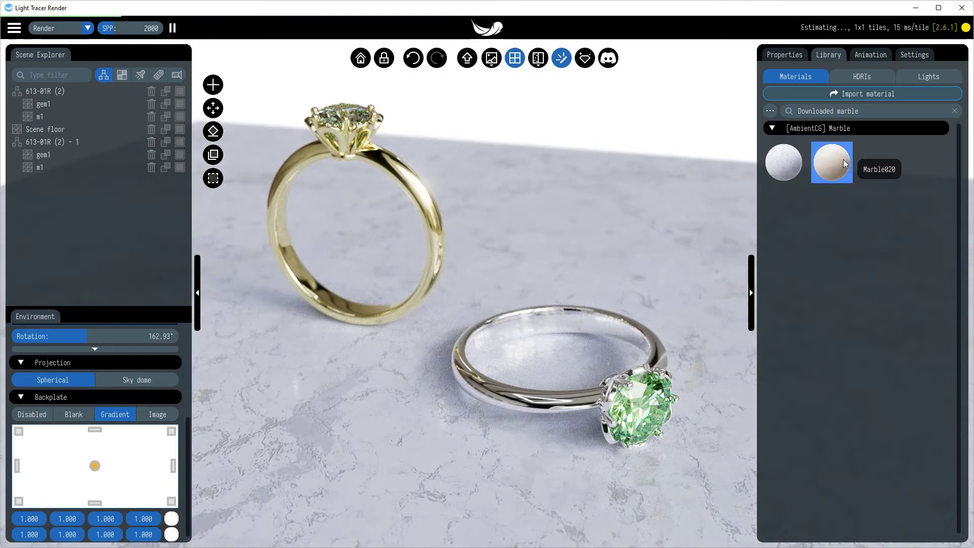
{"action": "left_click_drag", "start_coordinate": [832, 162], "coordinate": [683, 229]}
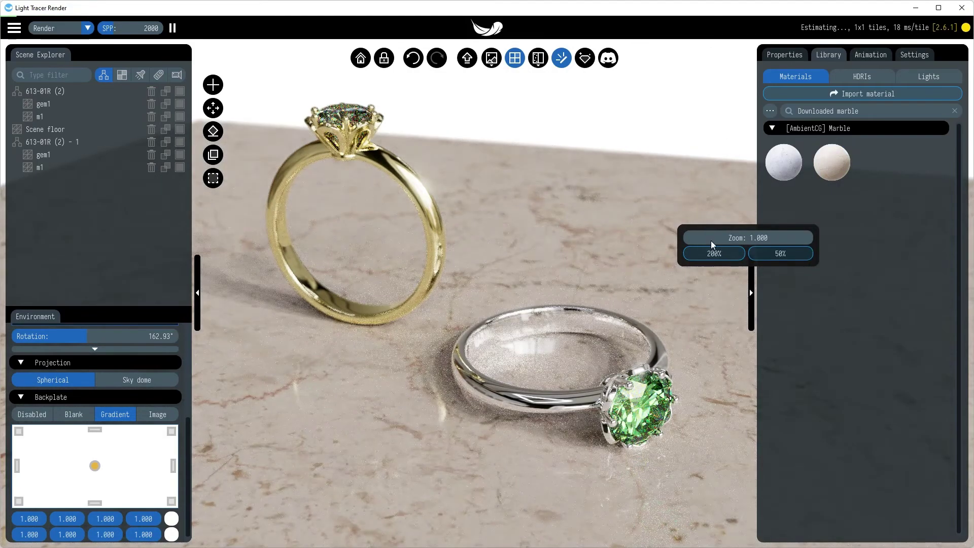
{"action": "left_click", "coordinate": [772, 253]}
- Scale up the scene floor and orbit to a higher view of the rings
{"action": "left_click", "coordinate": [620, 239]}
{"action": "left_click", "coordinate": [620, 240]}
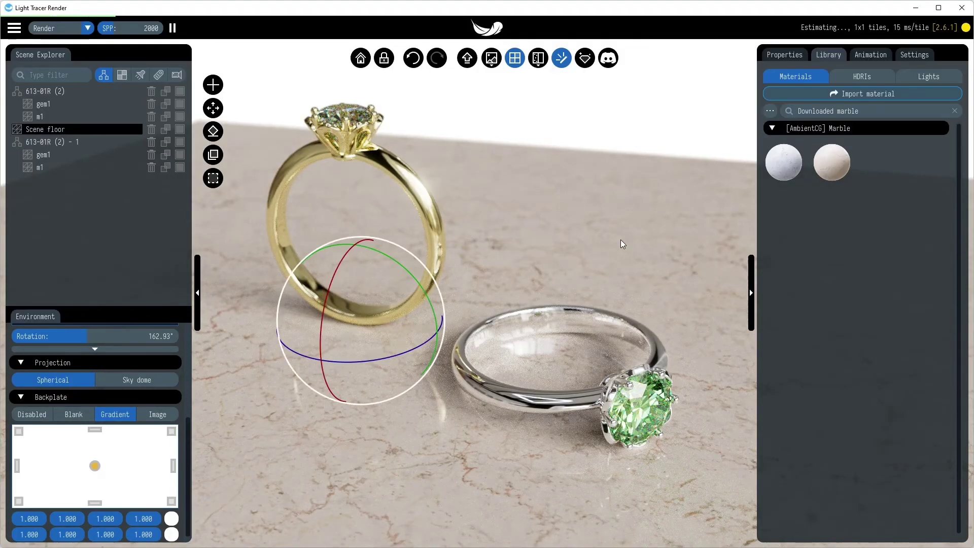
{"action": "left_click", "coordinate": [620, 239]}
{"action": "left_click_drag", "start_coordinate": [363, 321], "coordinate": [400, 303]}
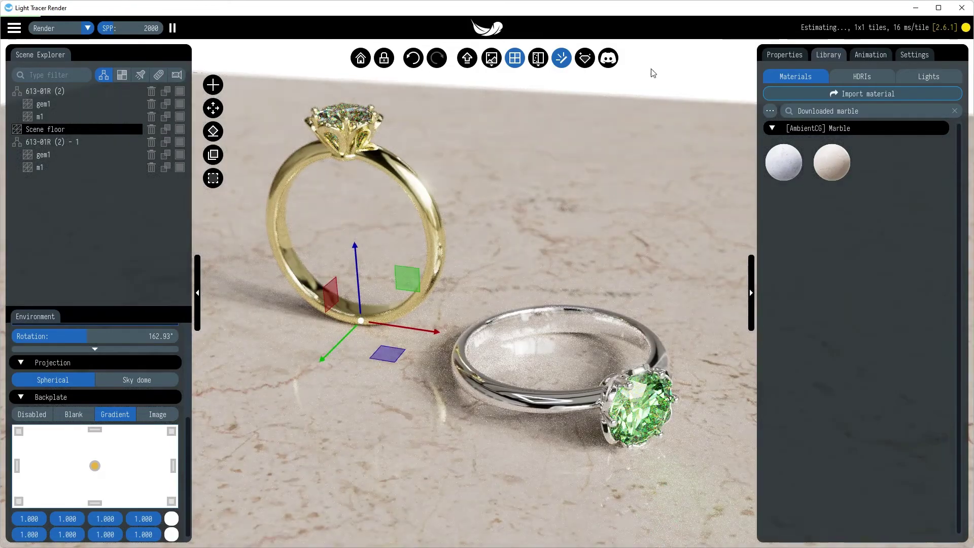
{"action": "left_click_drag", "start_coordinate": [648, 69], "coordinate": [638, 195]}
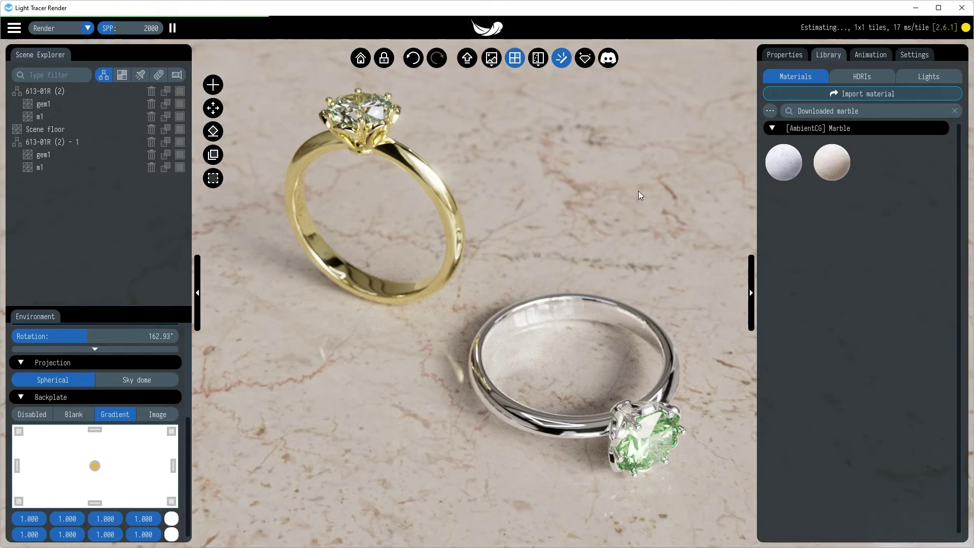
- Collapse both side panels with Tab so the finished ring render fills the window
{"action": "key", "text": "Tab"}
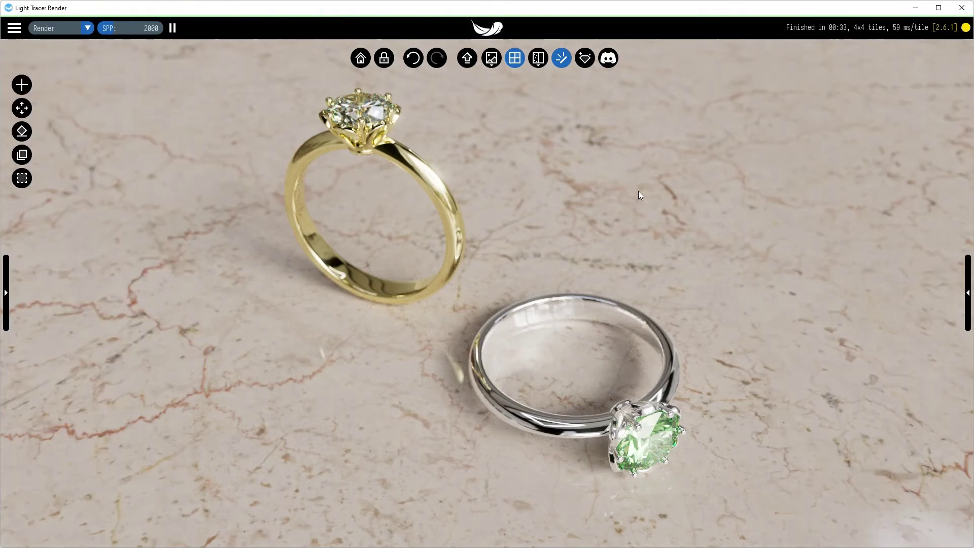